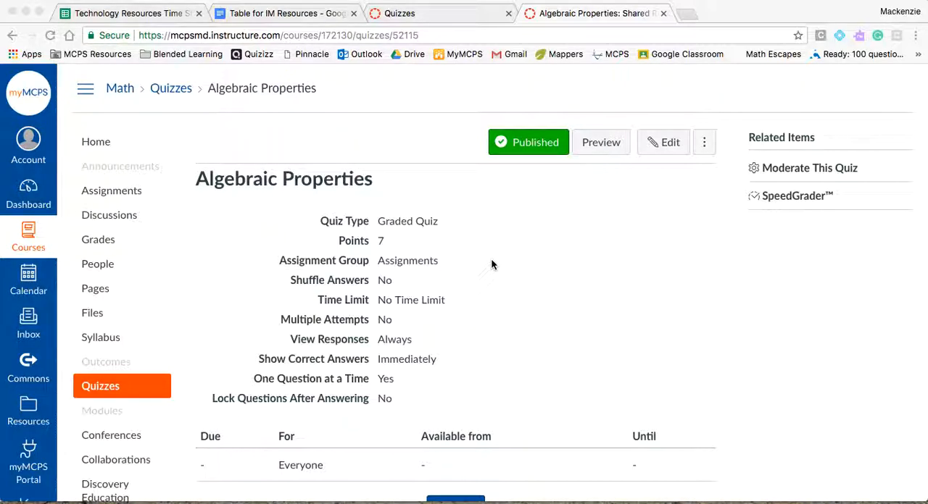
# Look at the course's quiz list, return to the Algebraic Properties quiz and open it for editing
pyautogui.click(492, 263)
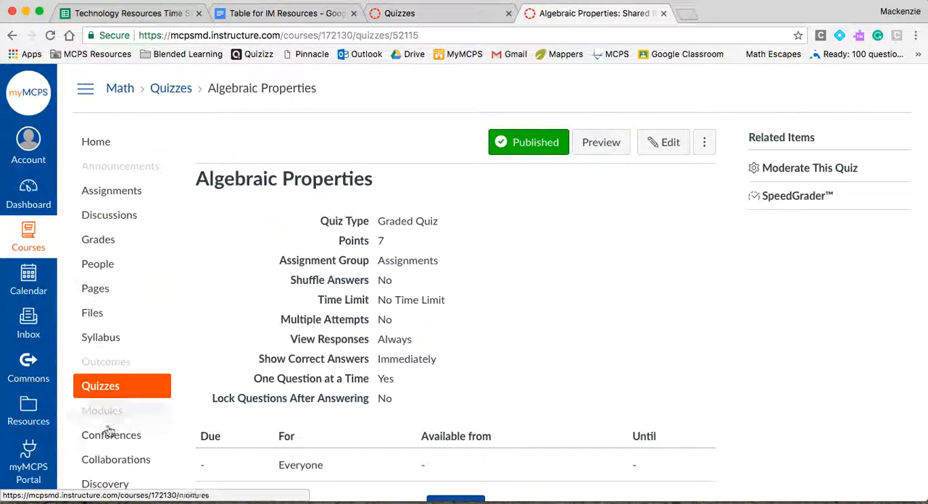
pyautogui.click(447, 19)
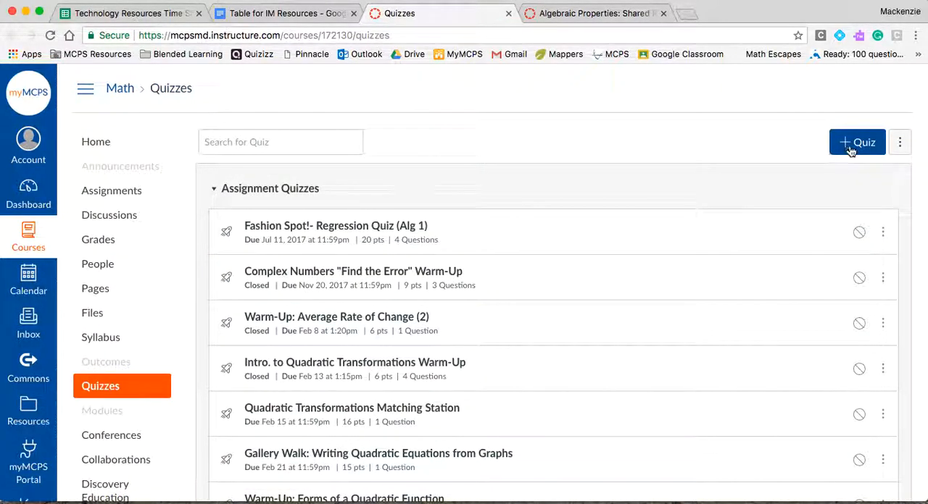
pyautogui.click(589, 17)
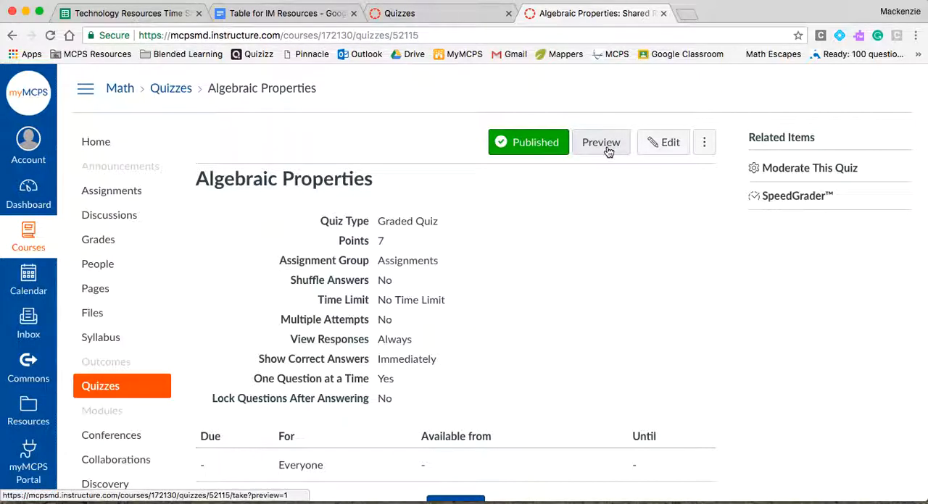
pyautogui.click(671, 153)
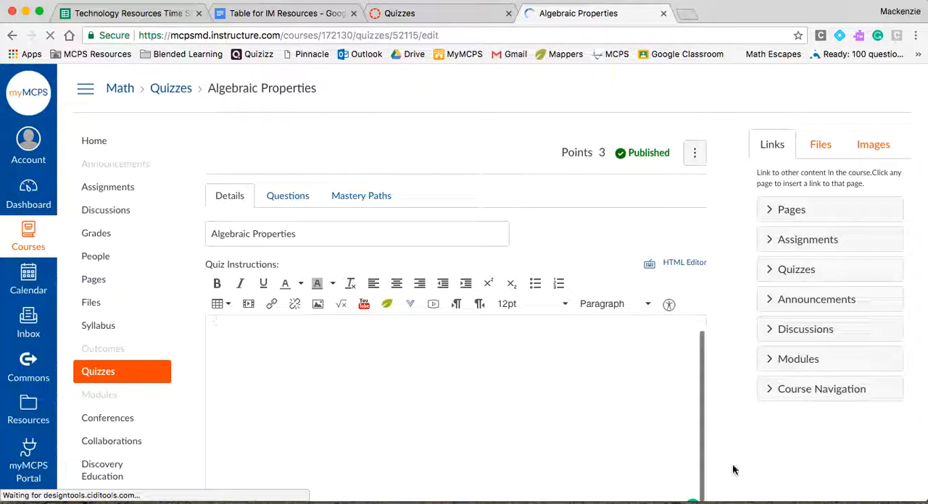
# Review the quiz's detail settings, including the quiz types, answer options, restrictions and assignment dates, keeping Graded Quiz as the type
pyautogui.scroll(-5, 736, 454)
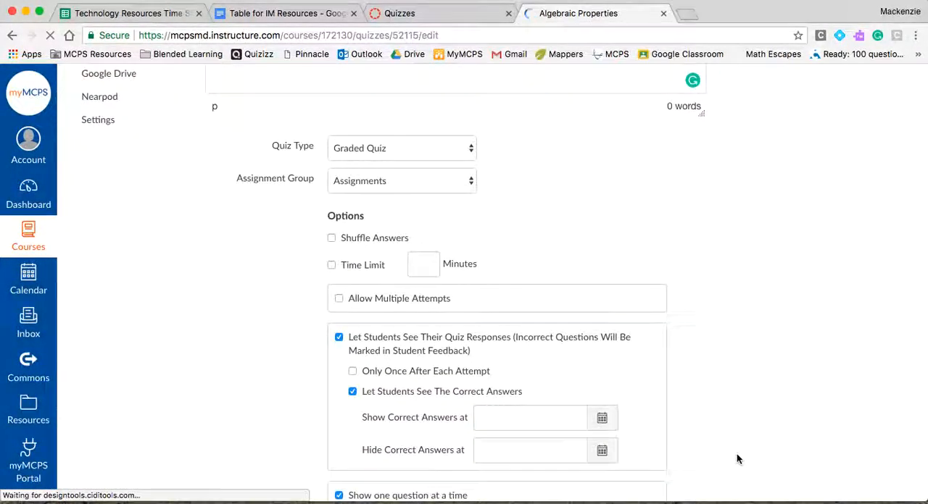
pyautogui.click(443, 149)
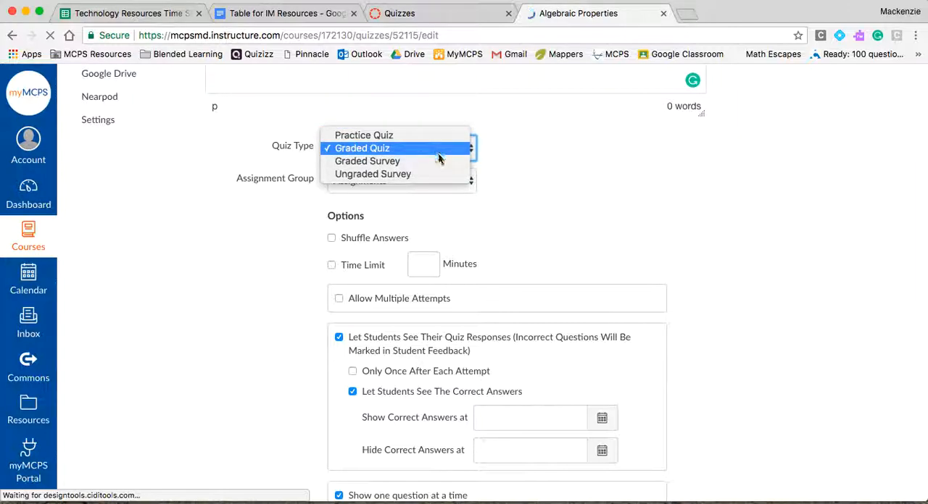
pyautogui.click(439, 151)
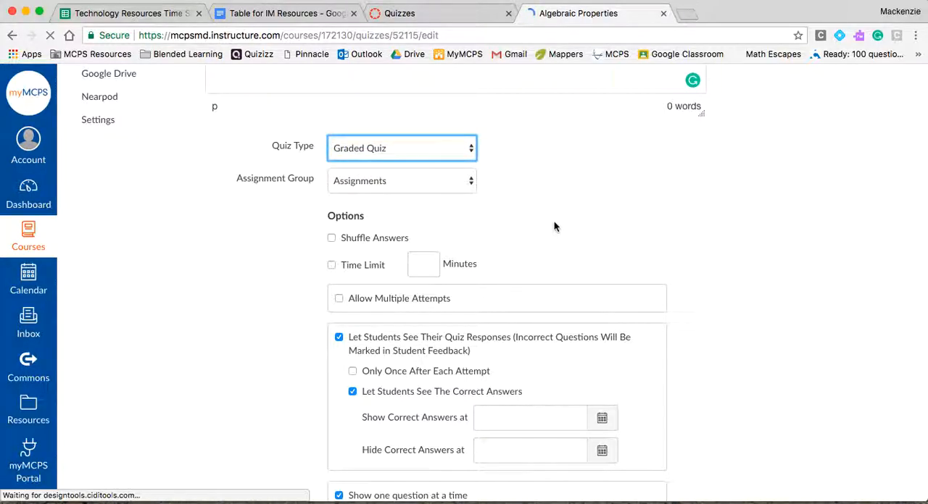
pyautogui.scroll(-4, 555, 227)
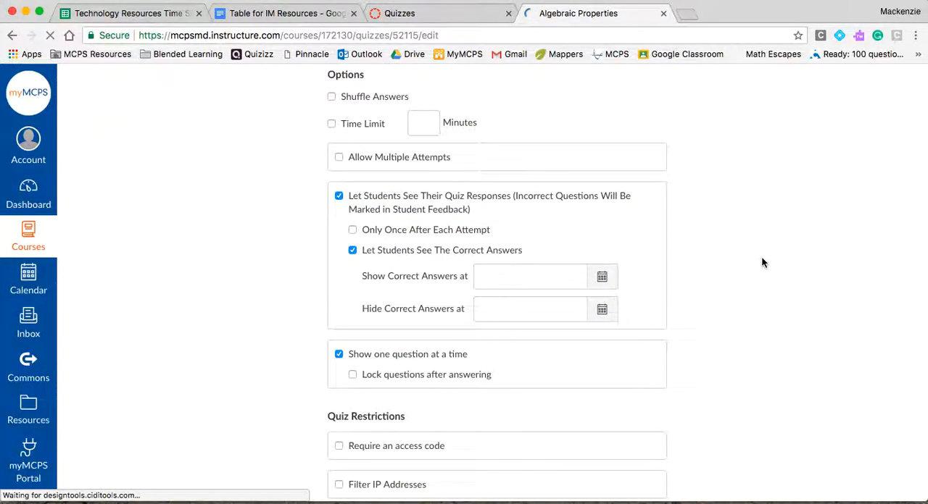
pyautogui.scroll(-5, 762, 263)
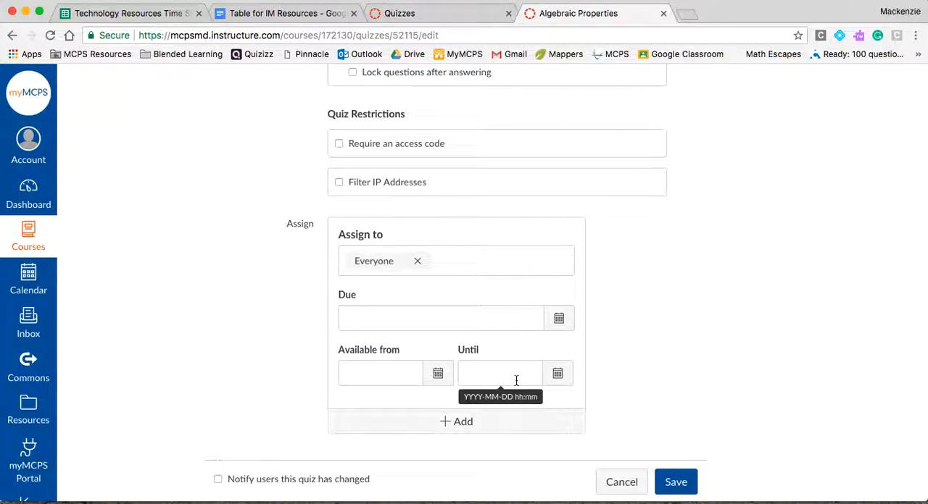
pyautogui.scroll(8, 680, 357)
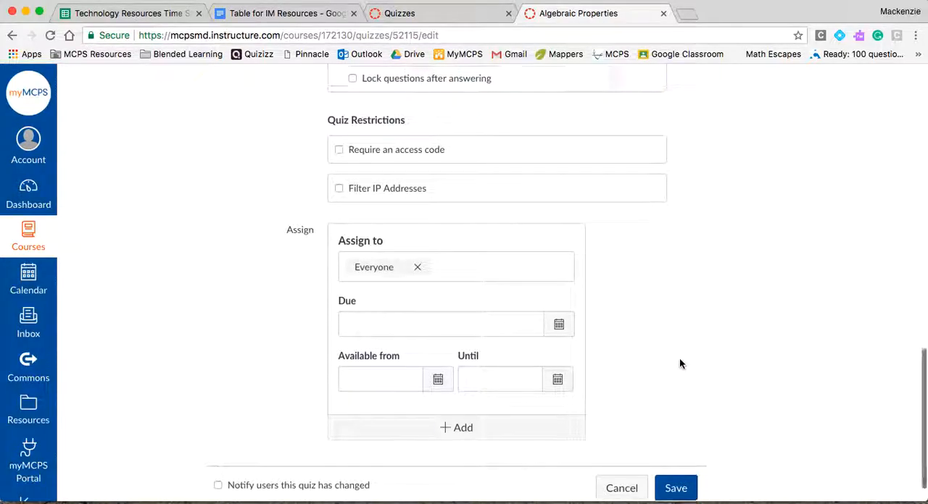
pyautogui.scroll(5, 680, 362)
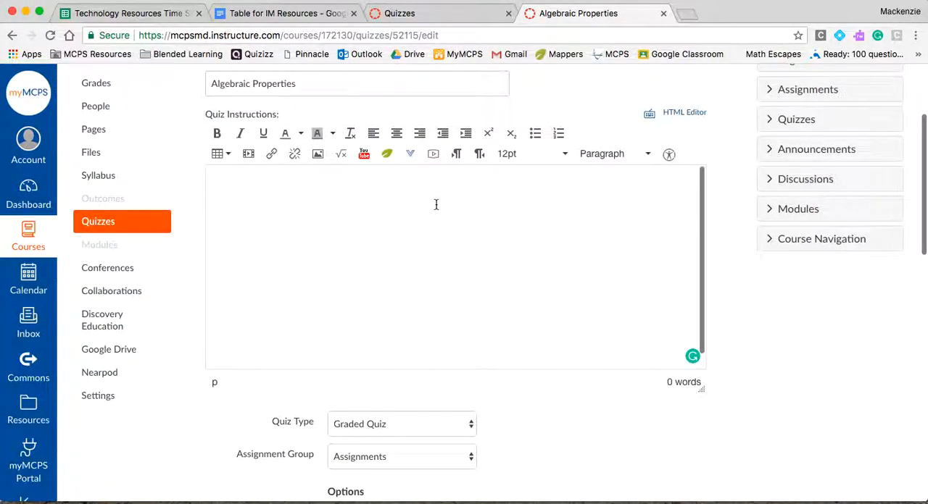
pyautogui.scroll(1, 436, 204)
# Open the quiz's first question, the matching one, for editing and examine its worked problem and instructions
pyautogui.click(287, 197)
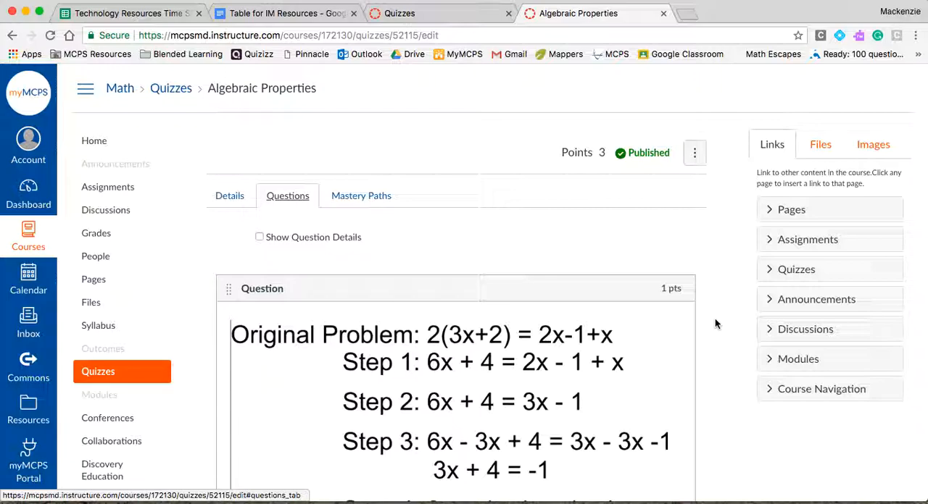
pyautogui.scroll(-1, 715, 323)
pyautogui.click(666, 291)
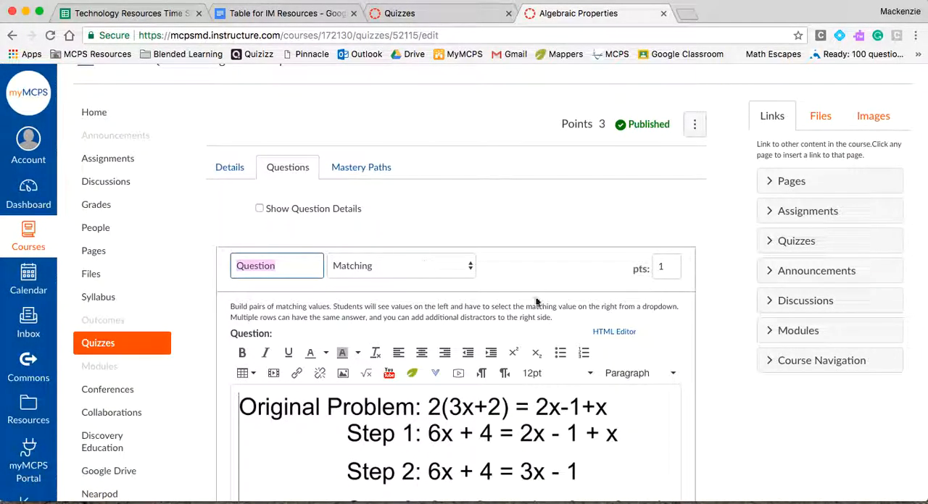
pyautogui.scroll(-5, 723, 367)
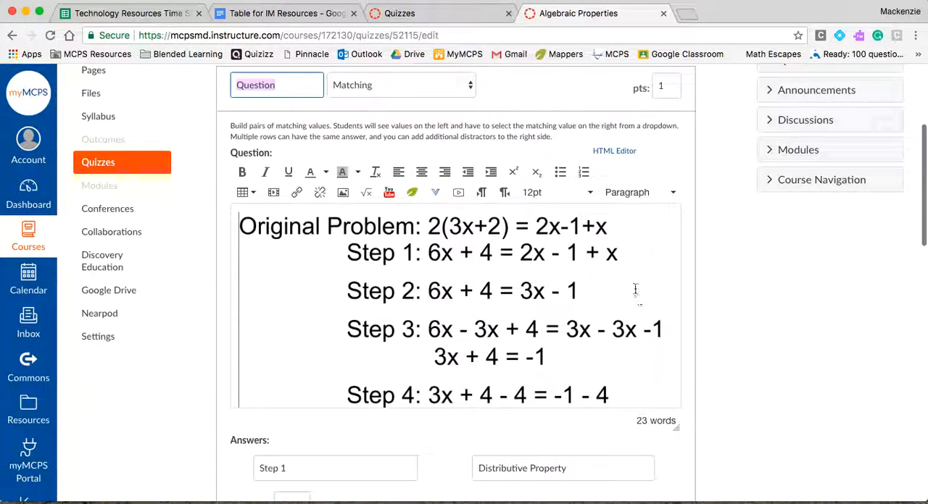
pyautogui.scroll(-1, 622, 241)
pyautogui.scroll(-5, 621, 239)
pyautogui.scroll(1, 621, 239)
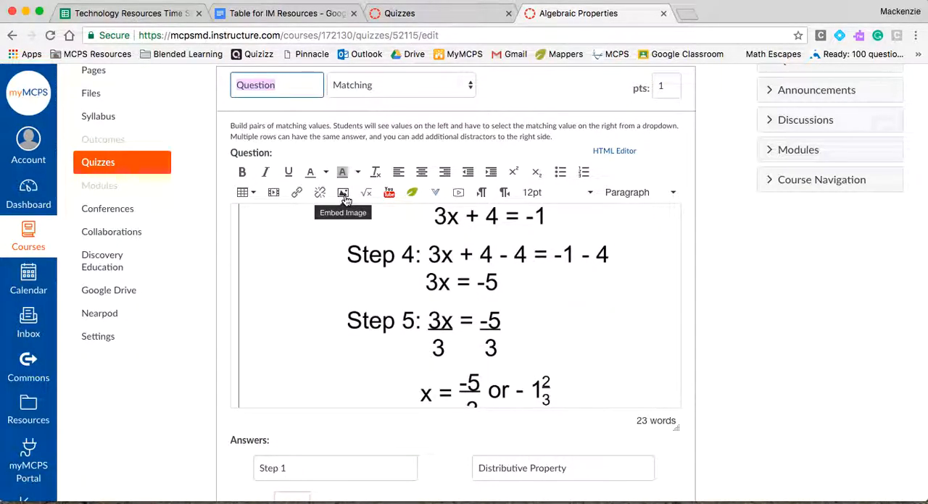
pyautogui.scroll(1, 613, 321)
pyautogui.scroll(-3, 628, 321)
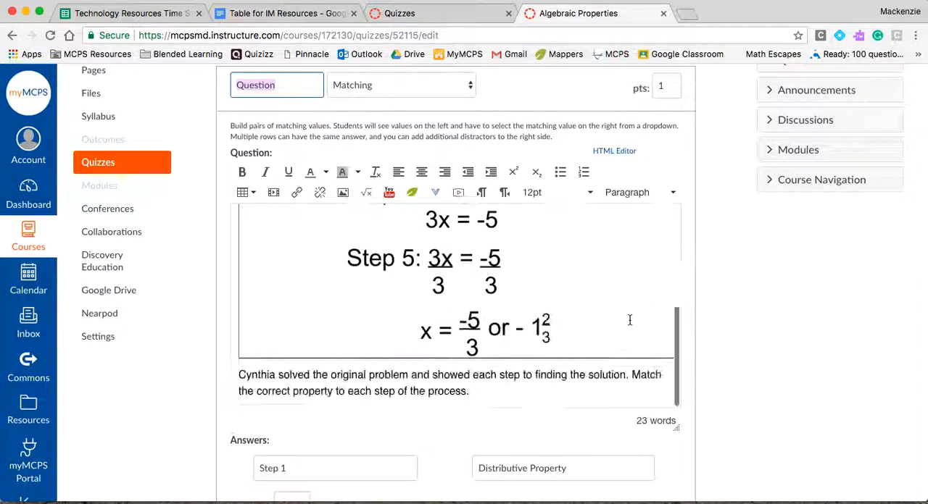
pyautogui.scroll(6, 609, 383)
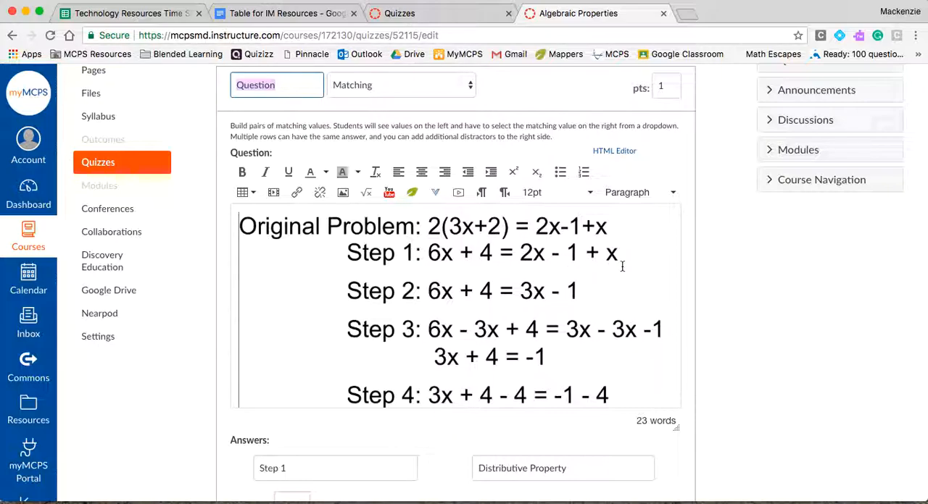
# Review the matching question's step-and-property answer pairs and distractor field, and update the question without changes
pyautogui.scroll(-10, 708, 299)
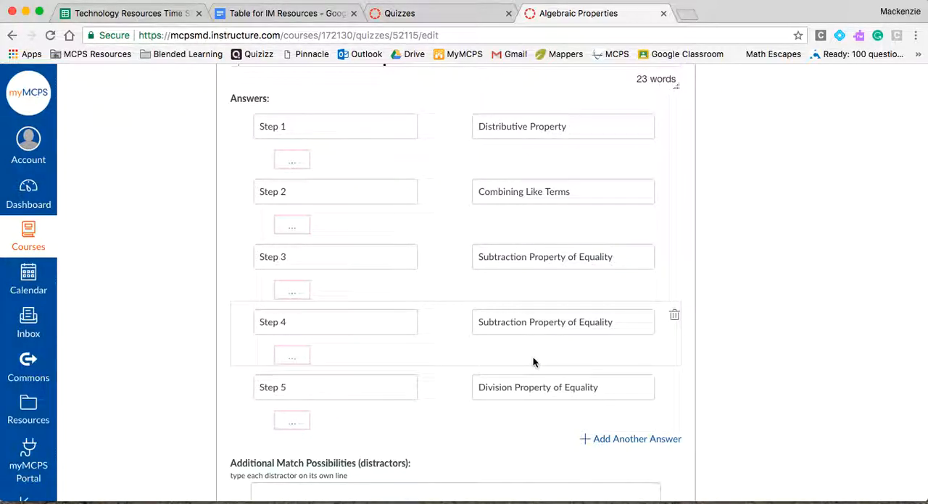
pyautogui.scroll(-3, 735, 366)
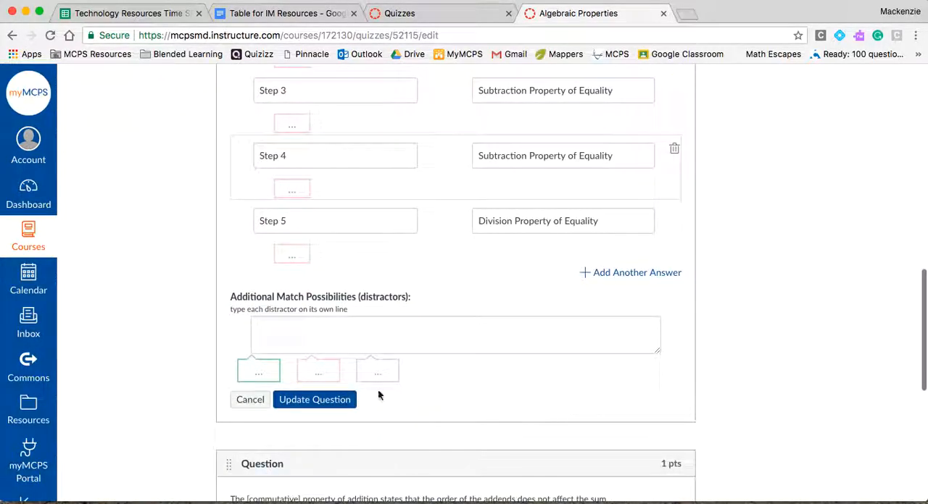
pyautogui.click(336, 401)
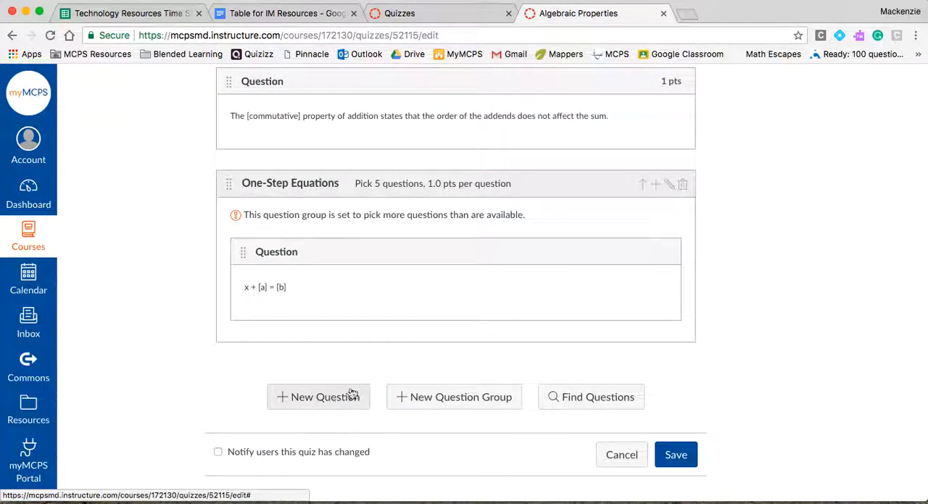
# Open the commutative property question for editing and check the available question types, keeping Fill In Multiple Blanks
pyautogui.scroll(5, 549, 293)
pyautogui.scroll(1, 549, 294)
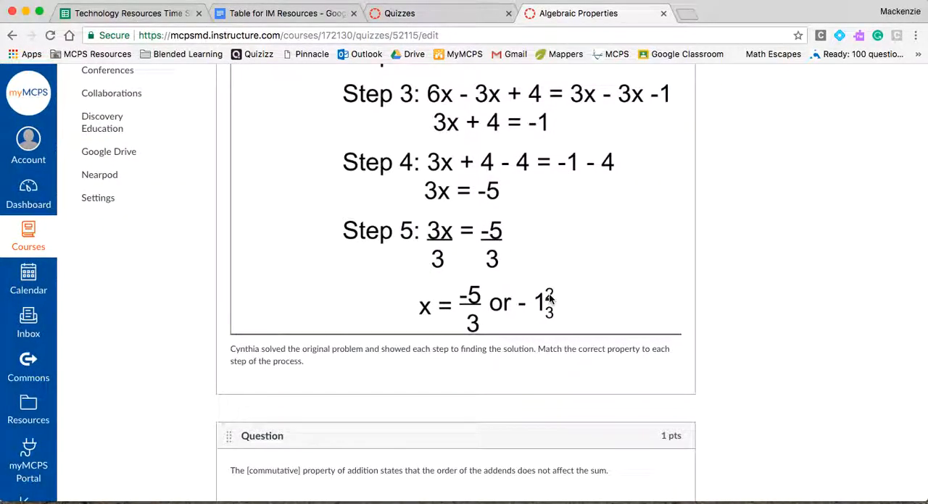
pyautogui.scroll(-5, 558, 304)
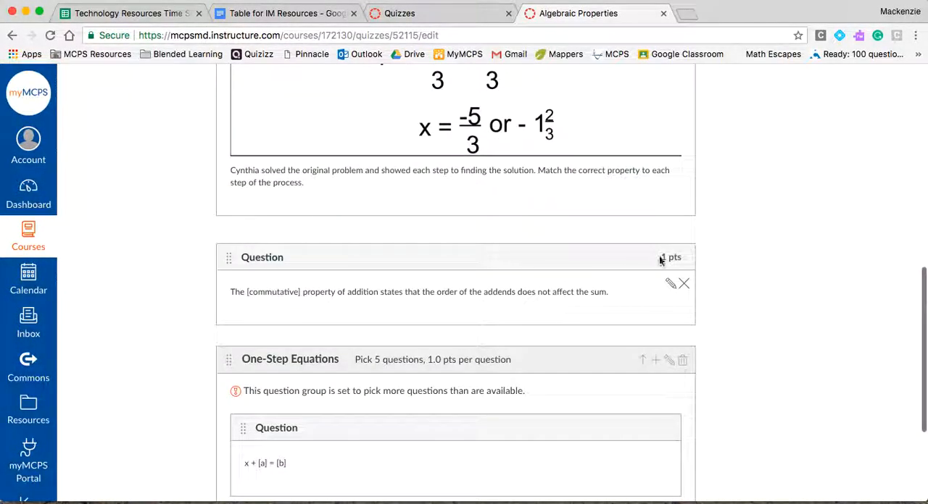
pyautogui.click(669, 283)
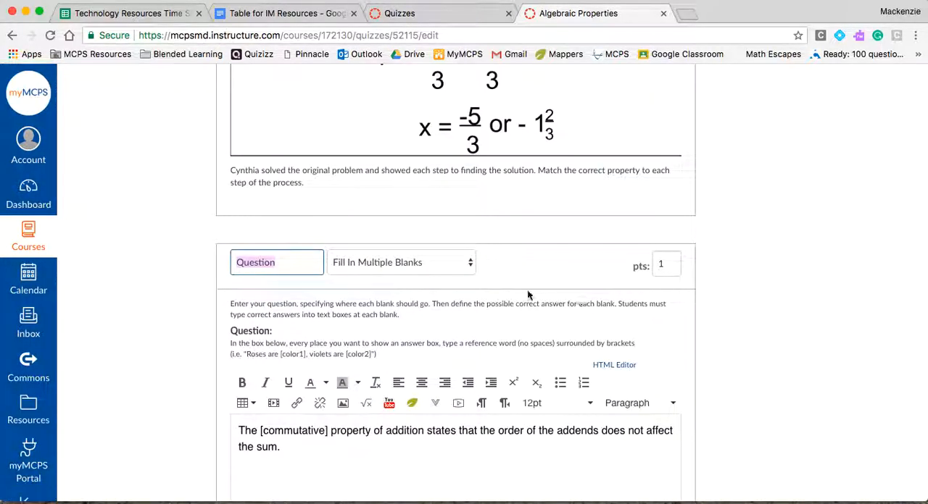
pyautogui.click(439, 262)
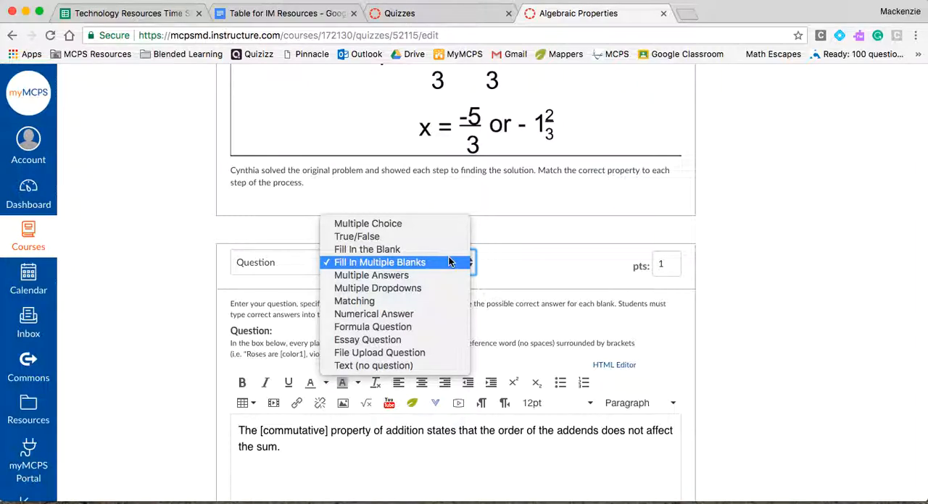
pyautogui.click(450, 483)
# Examine the question's bracketed blank and its possible answers, keep commutative as the selected blank, and update the question
pyautogui.scroll(-1, 450, 483)
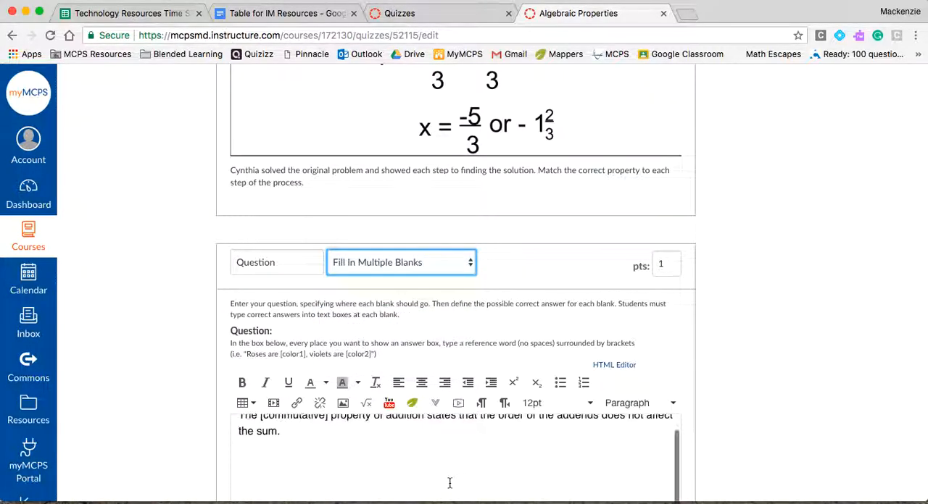
pyautogui.scroll(1, 605, 459)
pyautogui.scroll(-3, 731, 424)
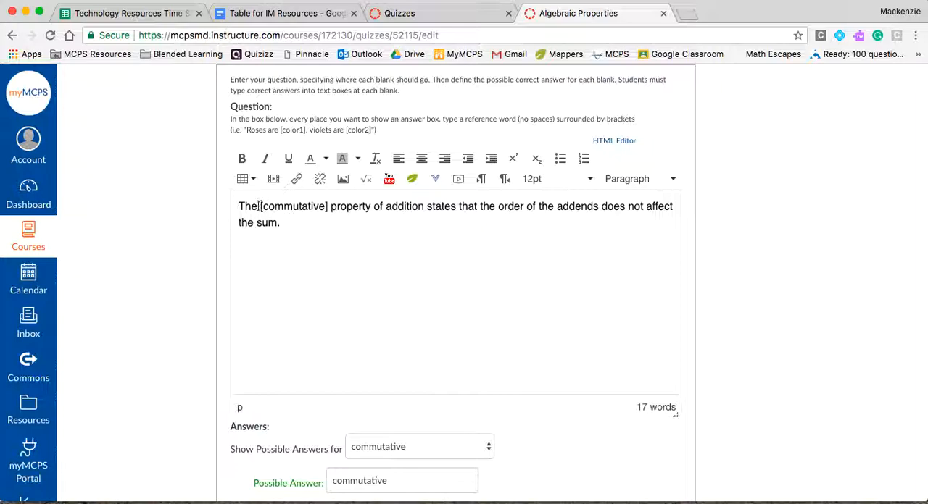
pyautogui.click(330, 210)
pyautogui.scroll(-1, 319, 260)
pyautogui.scroll(-1, 197, 261)
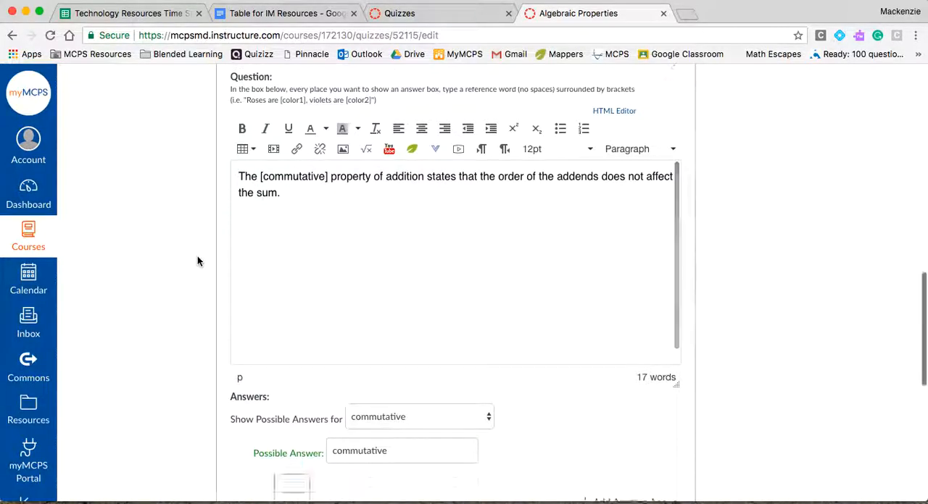
pyautogui.scroll(-4, 197, 261)
pyautogui.click(455, 287)
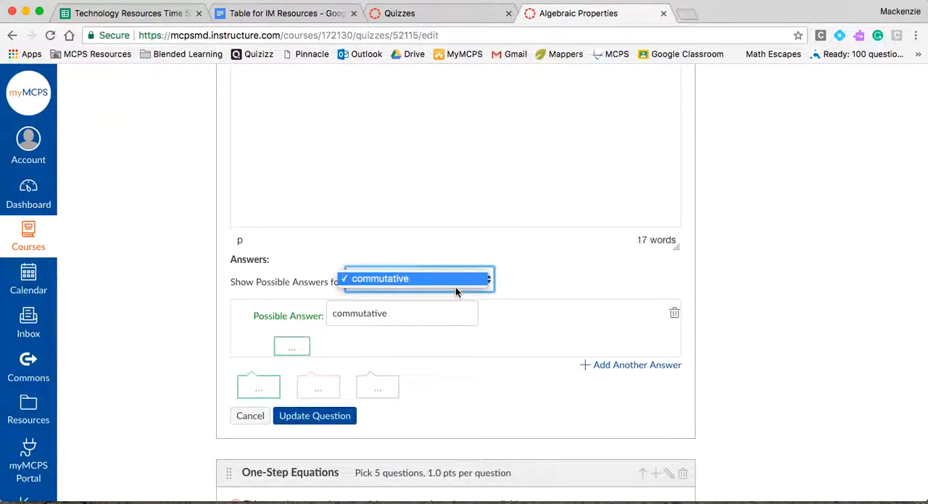
pyautogui.click(455, 288)
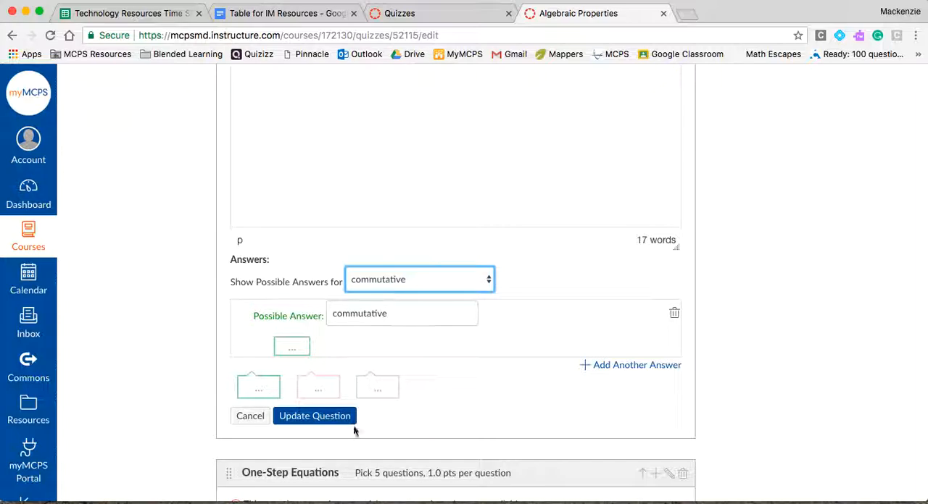
pyautogui.click(331, 419)
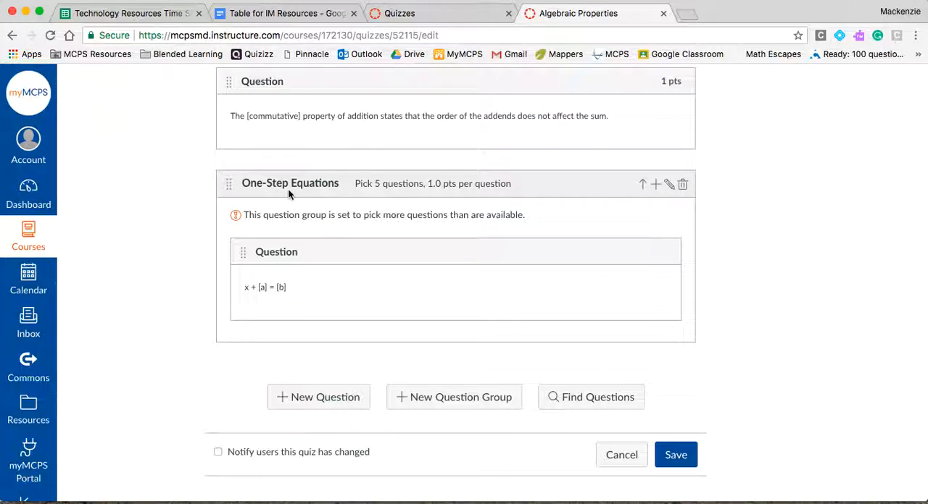
pyautogui.click(442, 400)
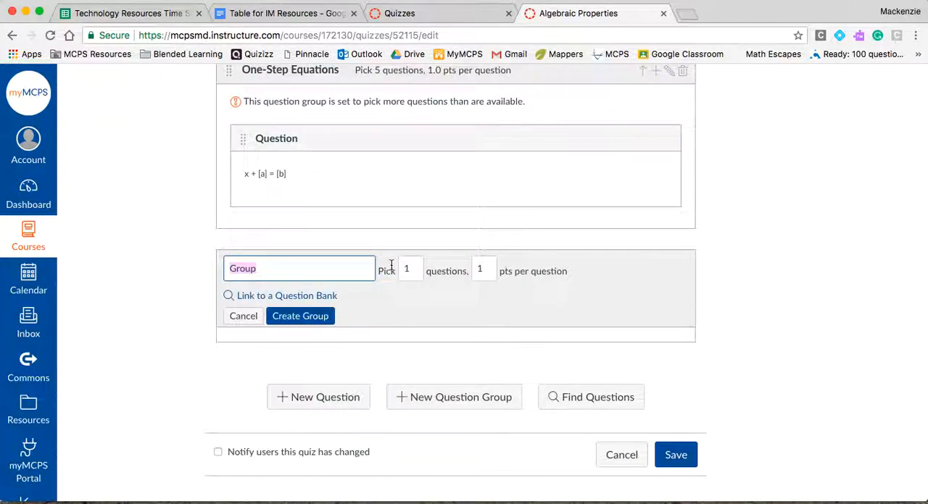
pyautogui.scroll(1, 305, 262)
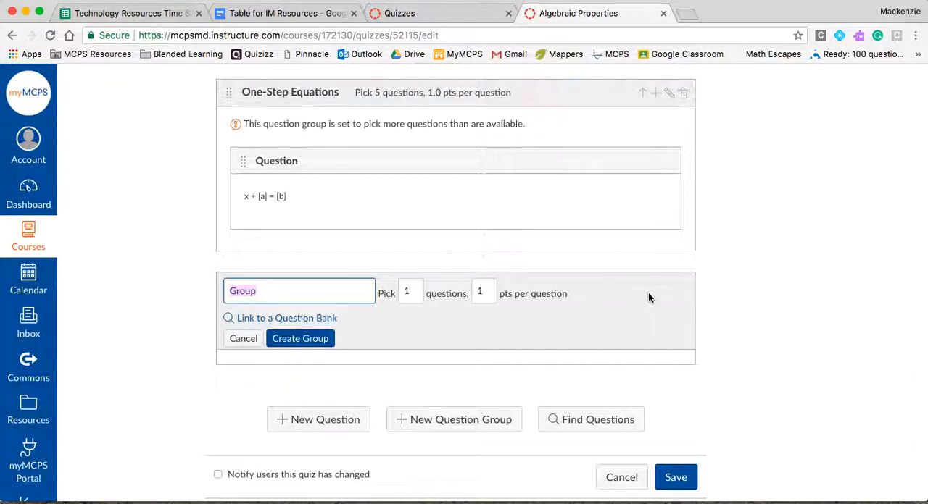
pyautogui.click(245, 339)
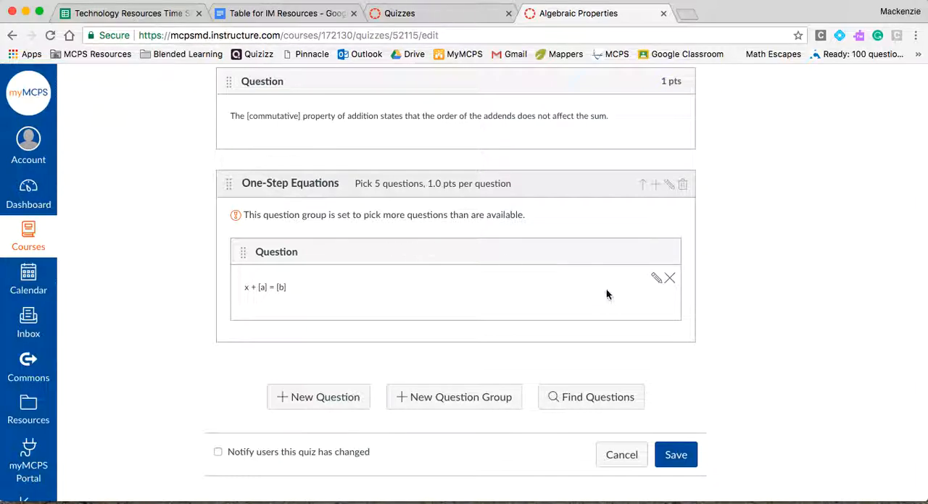
# Open the One-Step Equations group's formula question for editing and add "Identify the value of x." on a line above the equation
pyautogui.click(655, 280)
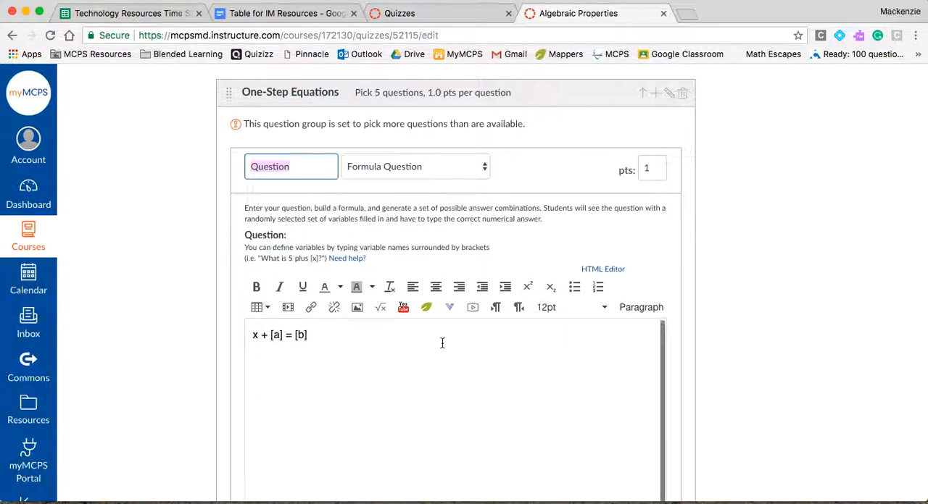
pyautogui.scroll(-5, 215, 383)
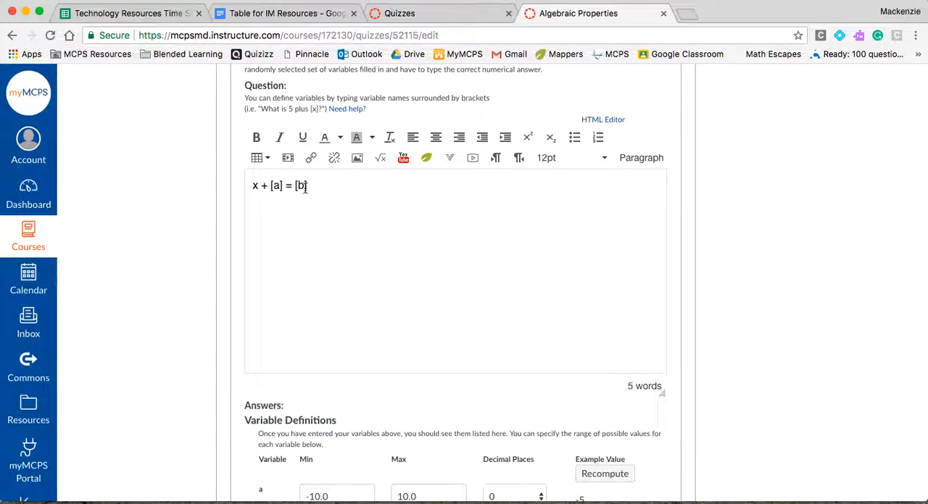
pyautogui.click(253, 185)
pyautogui.press('Return')
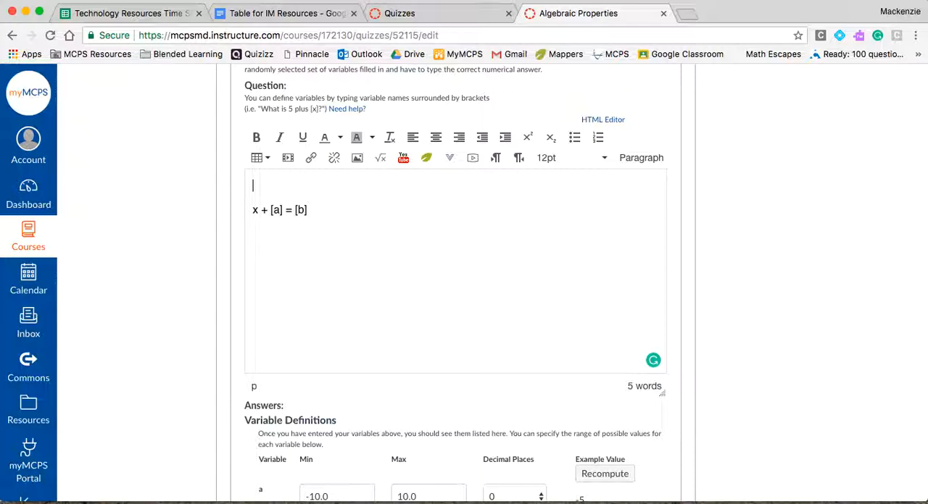
pyautogui.write('Identify the ')
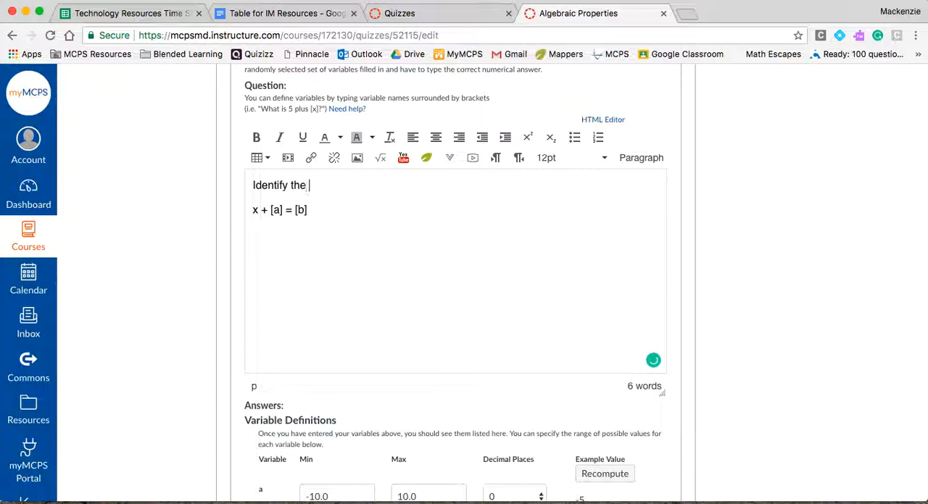
pyautogui.write('value of x.')
# Review the minimum and maximum ranges of variables a and b and the decimal place options, keeping 0 for variable a
pyautogui.scroll(-3, 221, 291)
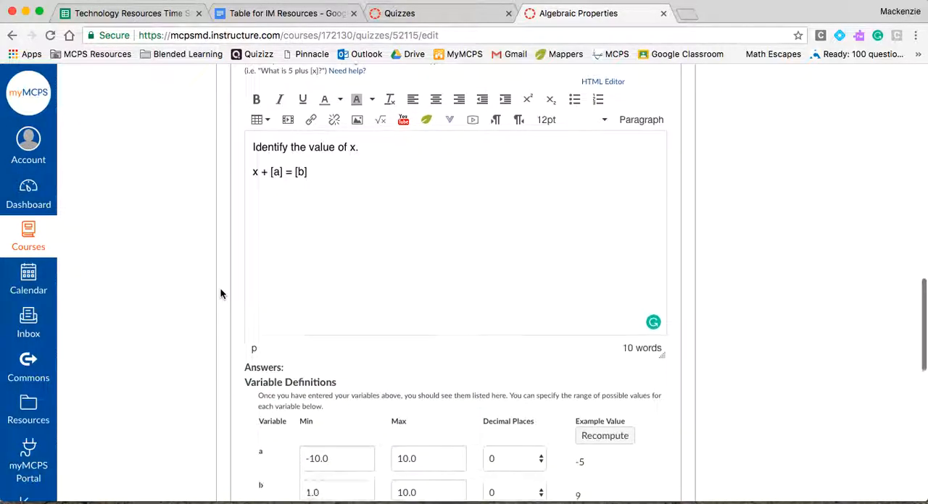
pyautogui.scroll(1, 220, 288)
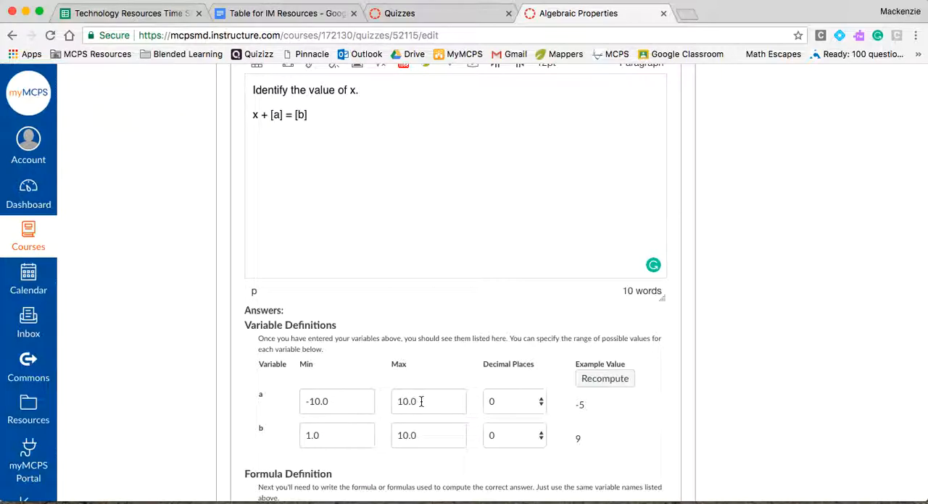
pyautogui.click(539, 405)
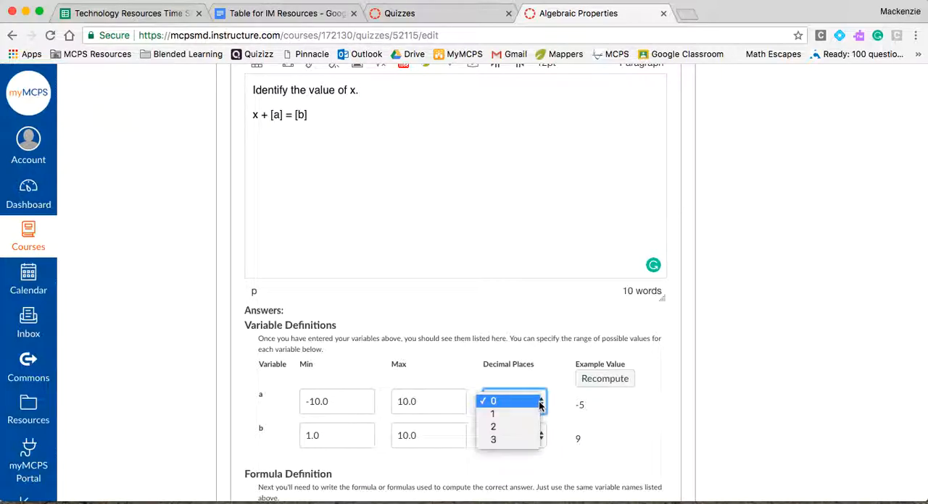
pyautogui.click(622, 416)
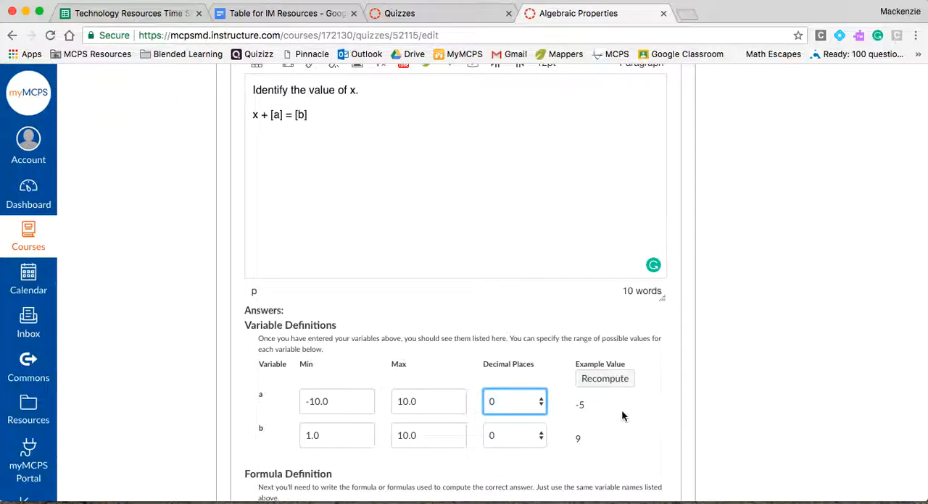
# Review the answer formula and possible solution settings, then update the question and save the quiz
pyautogui.scroll(-1, 621, 416)
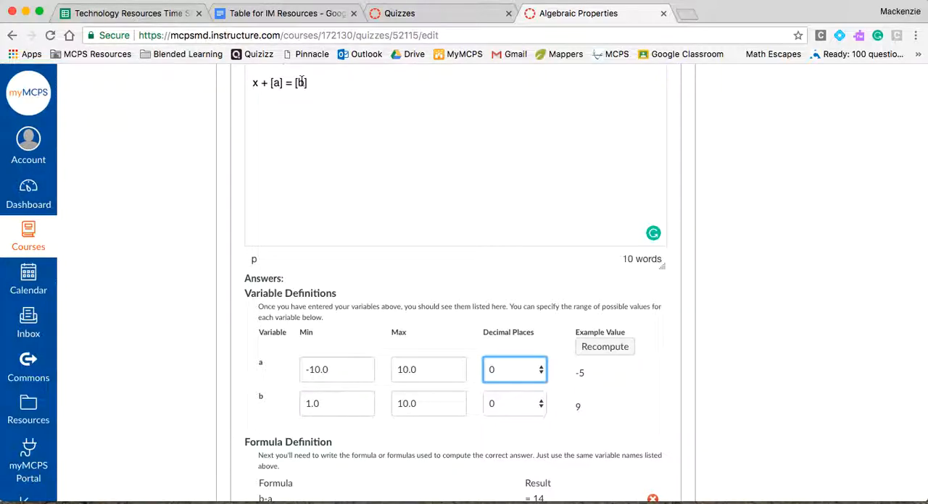
pyautogui.scroll(-4, 218, 268)
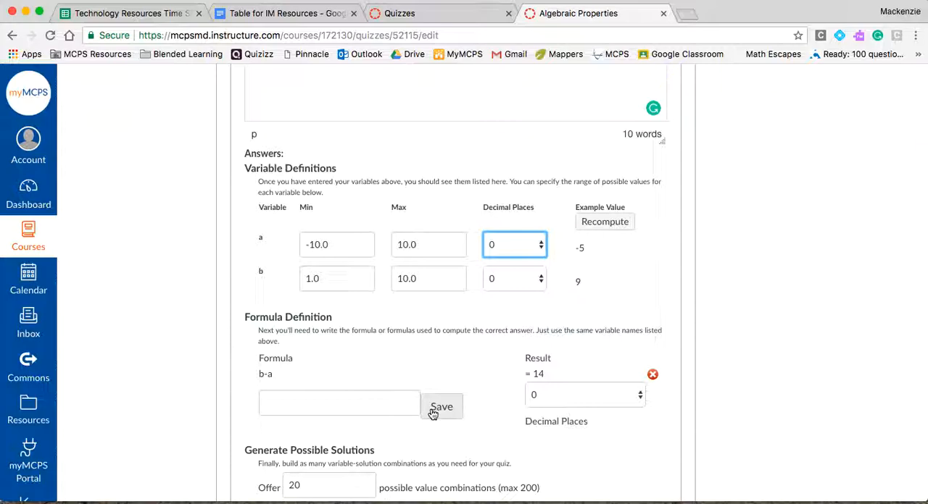
pyautogui.scroll(-2, 434, 411)
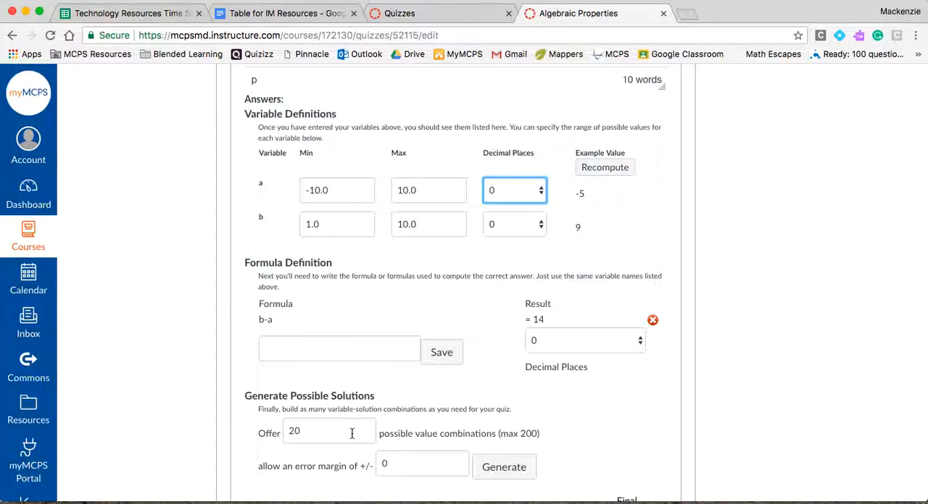
pyautogui.scroll(-6, 351, 434)
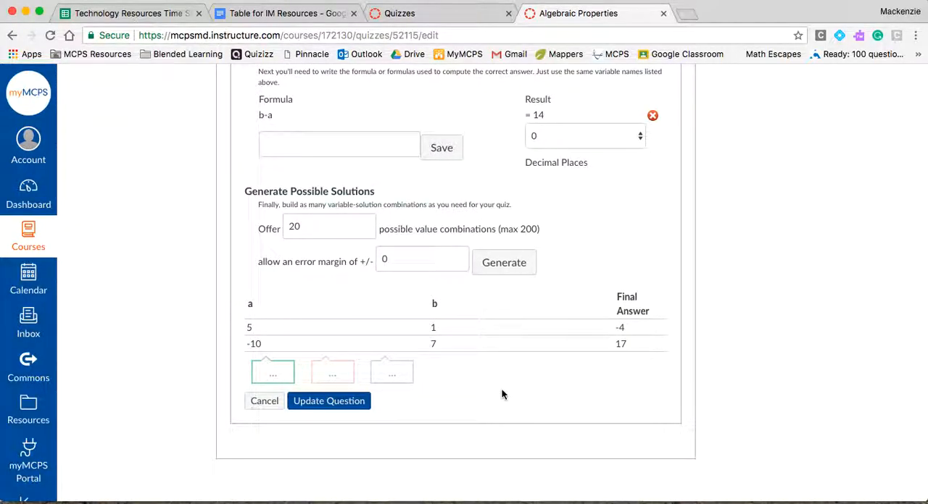
pyautogui.click(303, 410)
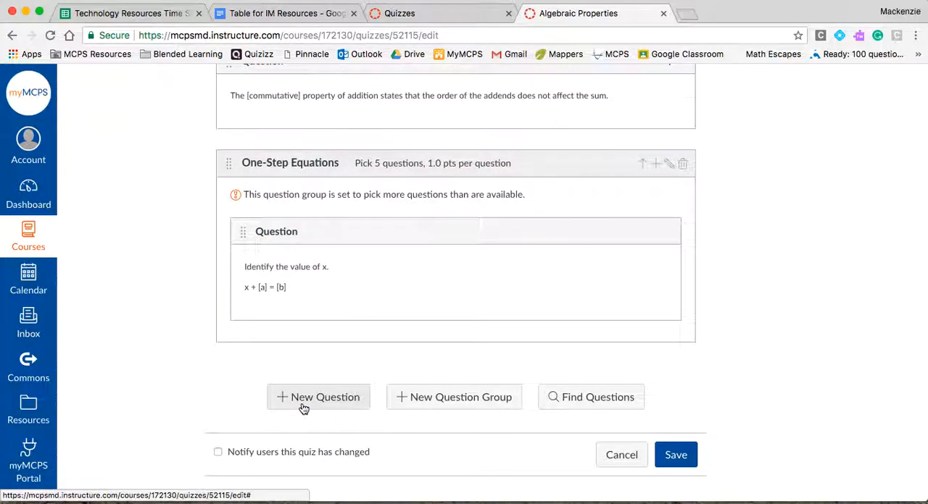
pyautogui.click(676, 455)
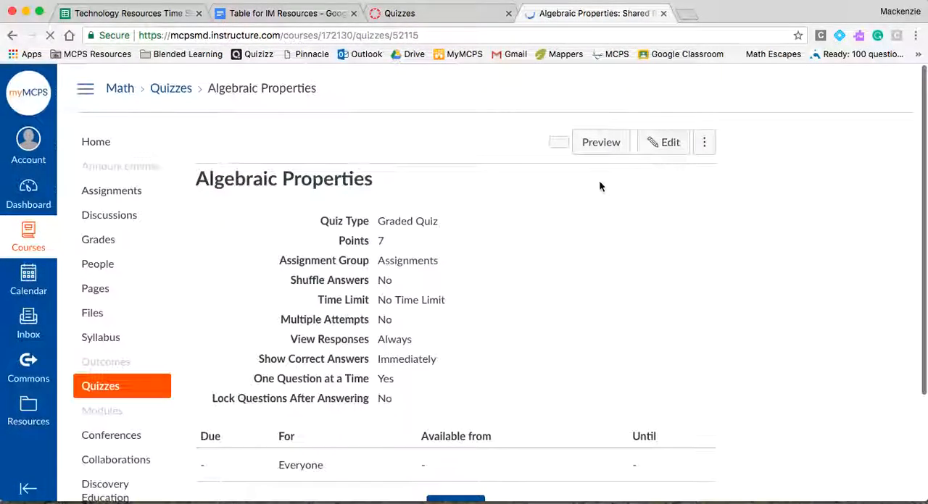
# Preview the quiz and examine question 1's worked problem and the property choices offered for Step 1
pyautogui.click(601, 143)
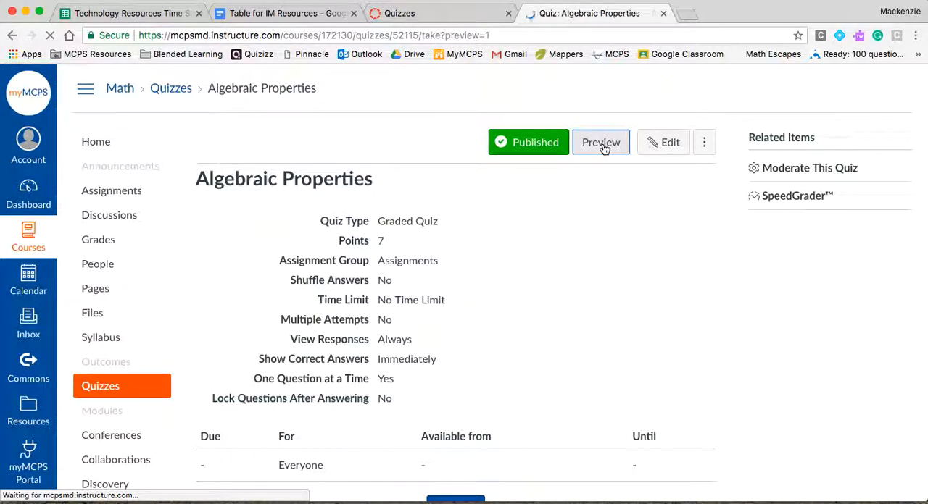
pyautogui.scroll(-5, 678, 354)
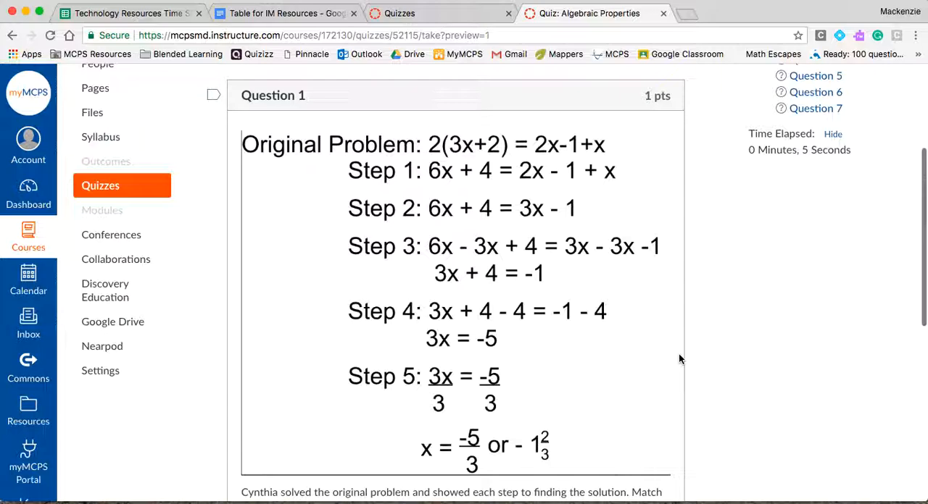
pyautogui.scroll(-4, 679, 354)
pyautogui.scroll(-6, 591, 350)
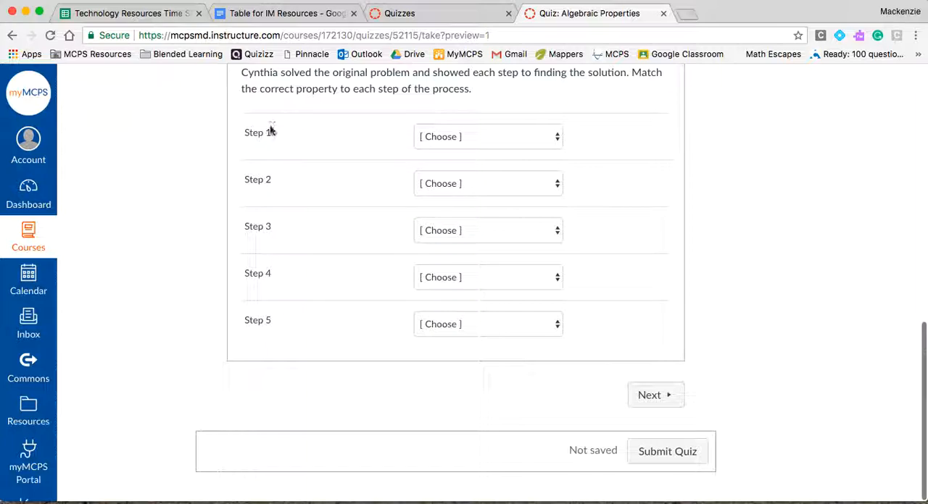
pyautogui.click(489, 137)
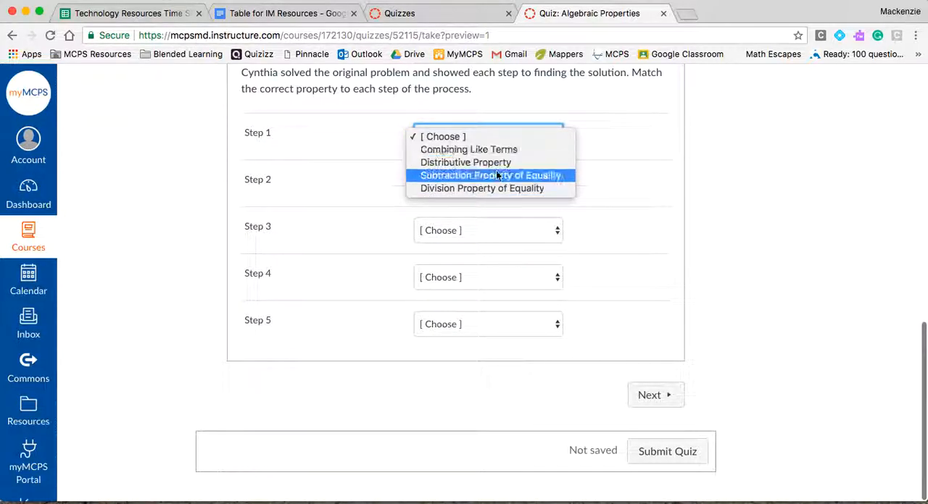
pyautogui.click(383, 156)
pyautogui.scroll(5, 383, 157)
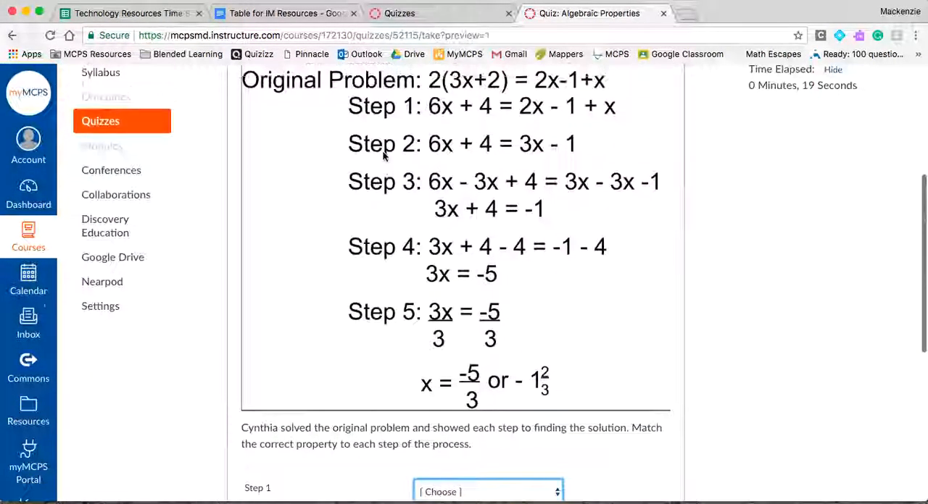
pyautogui.scroll(-5, 384, 152)
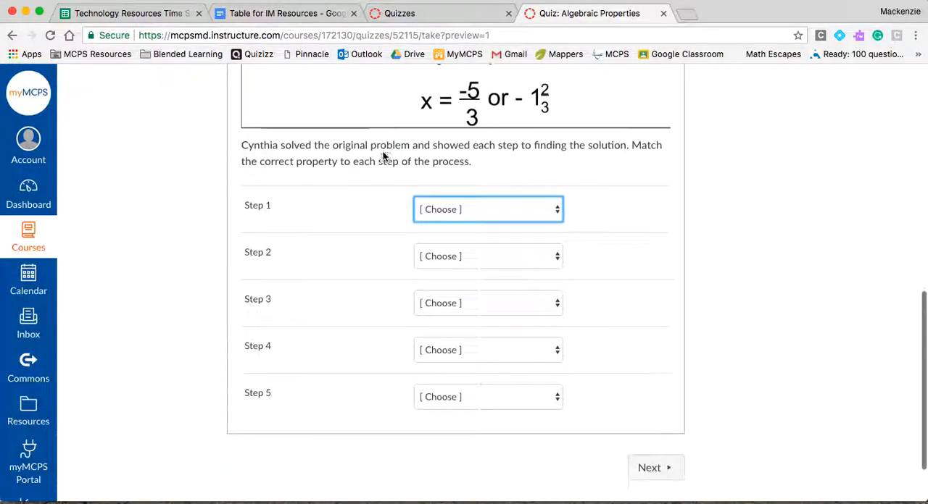
# Advance to question 2 and fill its blank with commutative
pyautogui.click(659, 469)
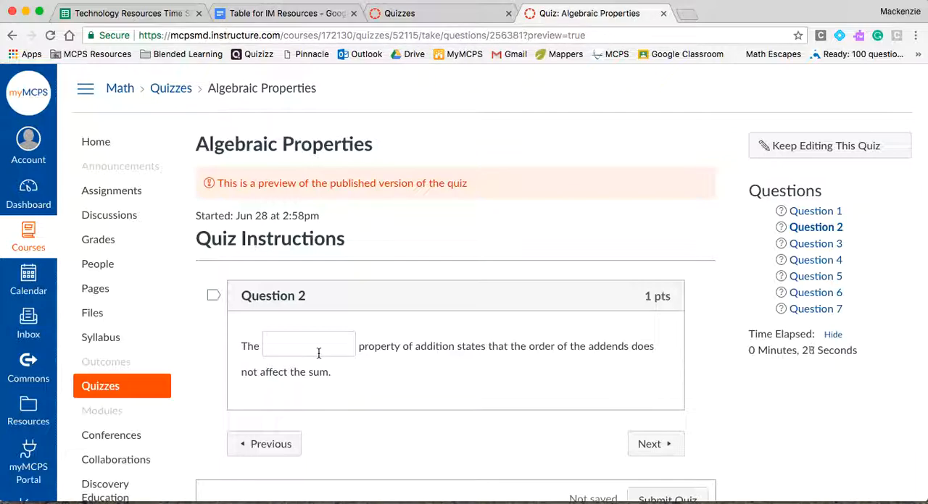
pyautogui.click(288, 347)
pyautogui.write('commmu')
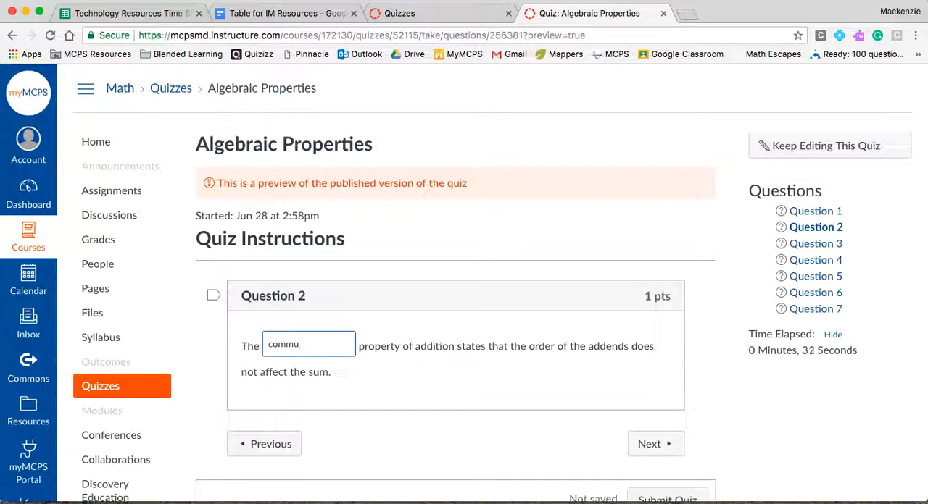
pyautogui.write('tation')
pyautogui.press('Tab')
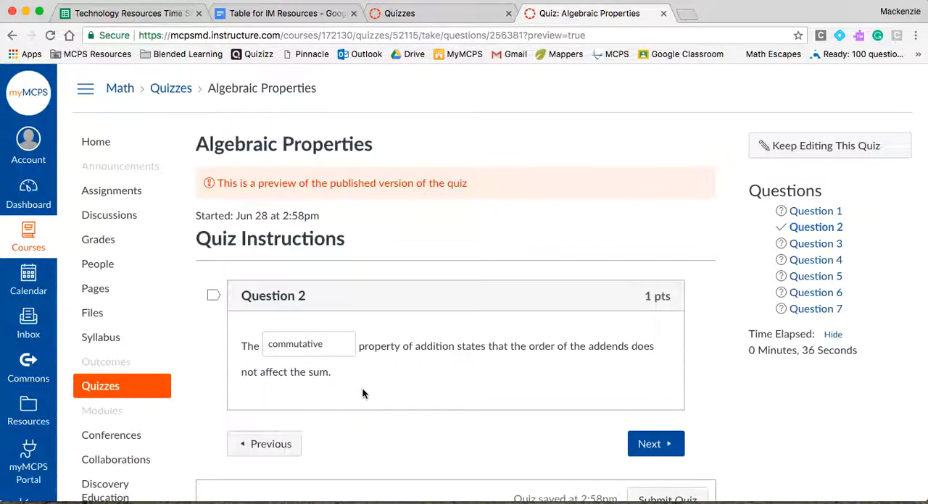
# Answer question 3's equation for x with 17 and continue to question 4
pyautogui.click(659, 446)
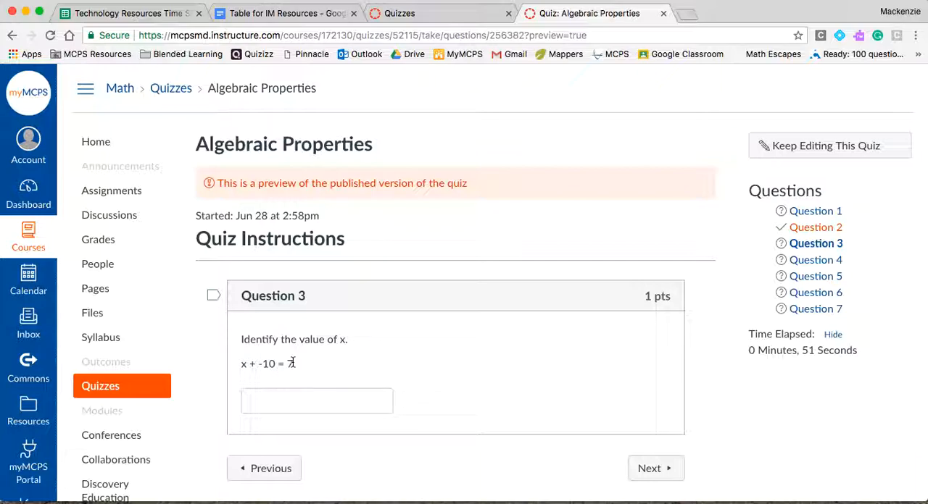
pyautogui.click(288, 398)
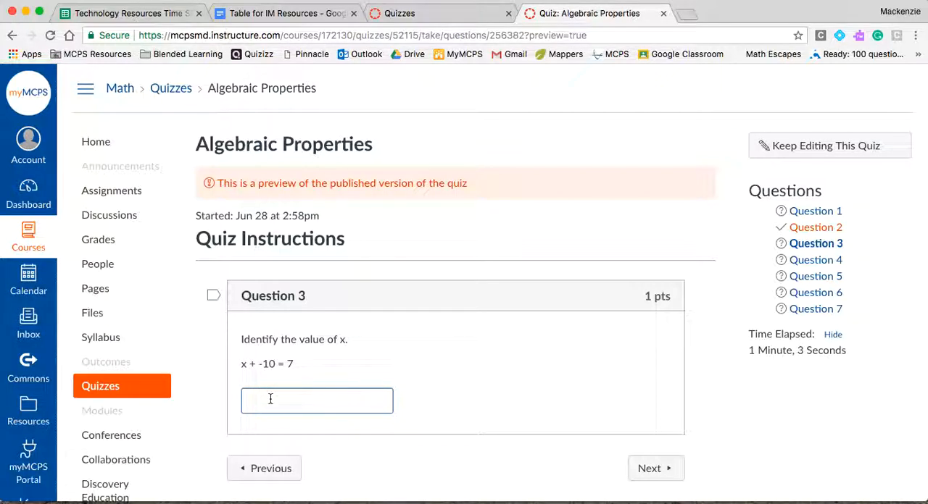
pyautogui.click(652, 470)
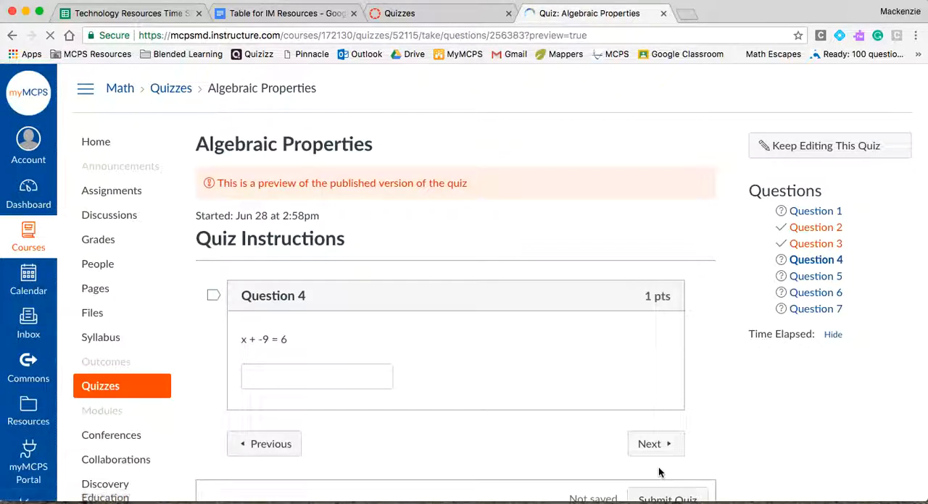
# Skip through the remaining one-step equations to question 7 and submit the quiz with the unanswered questions
pyautogui.click(667, 447)
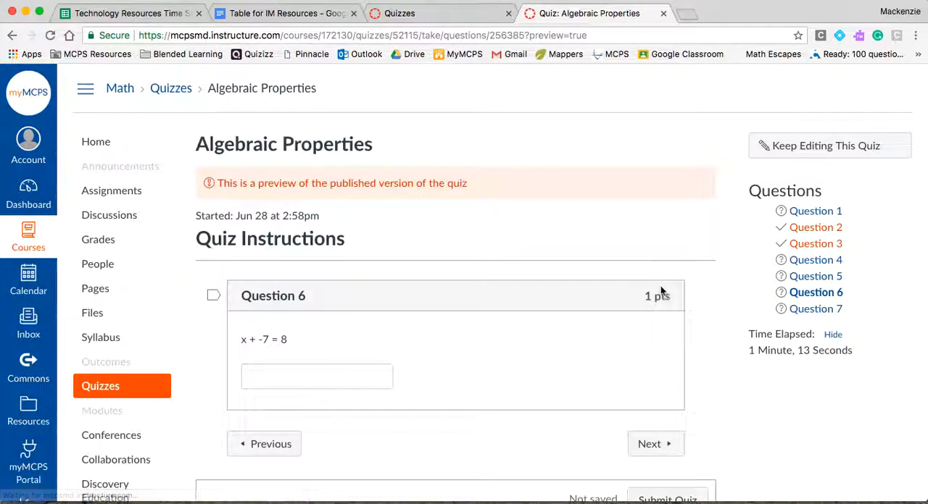
pyautogui.click(672, 444)
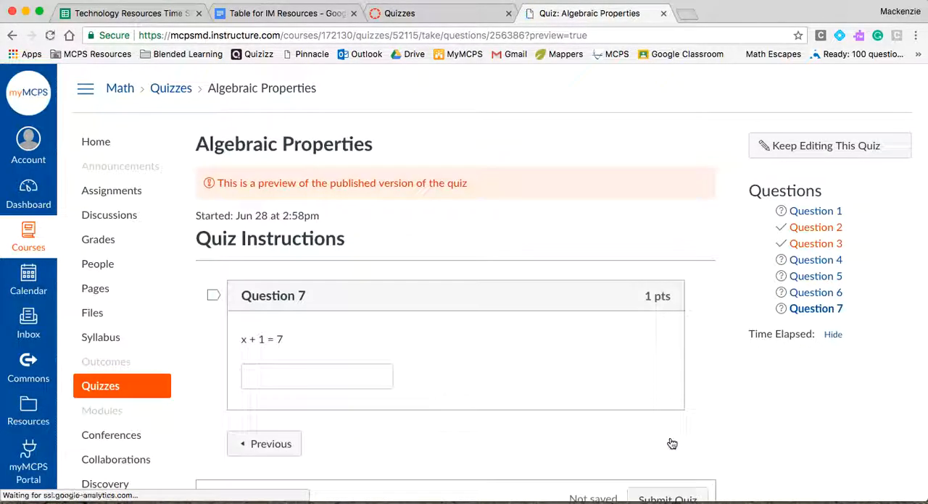
pyautogui.scroll(-2, 671, 443)
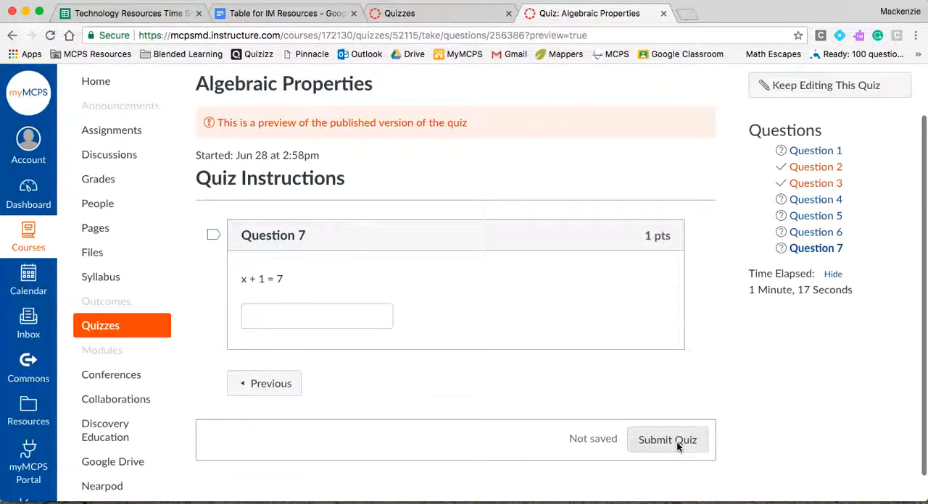
pyautogui.click(667, 440)
pyautogui.click(598, 145)
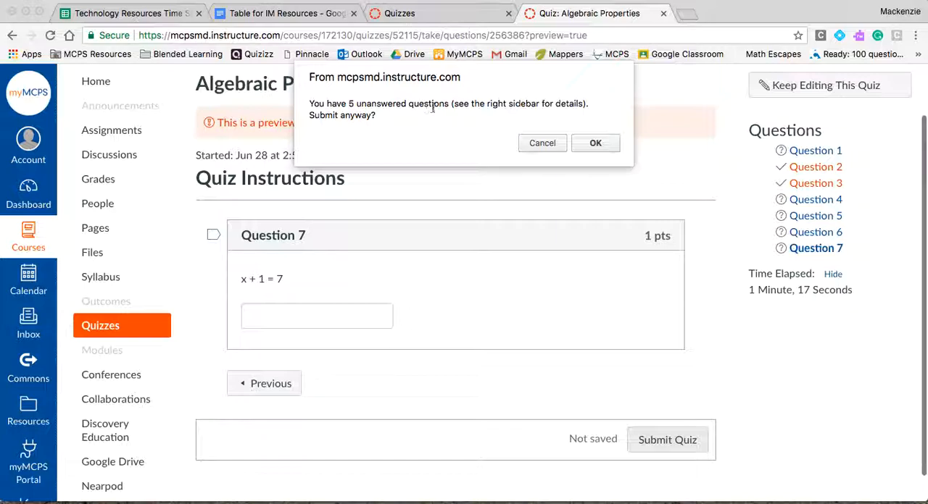
pyautogui.click(590, 142)
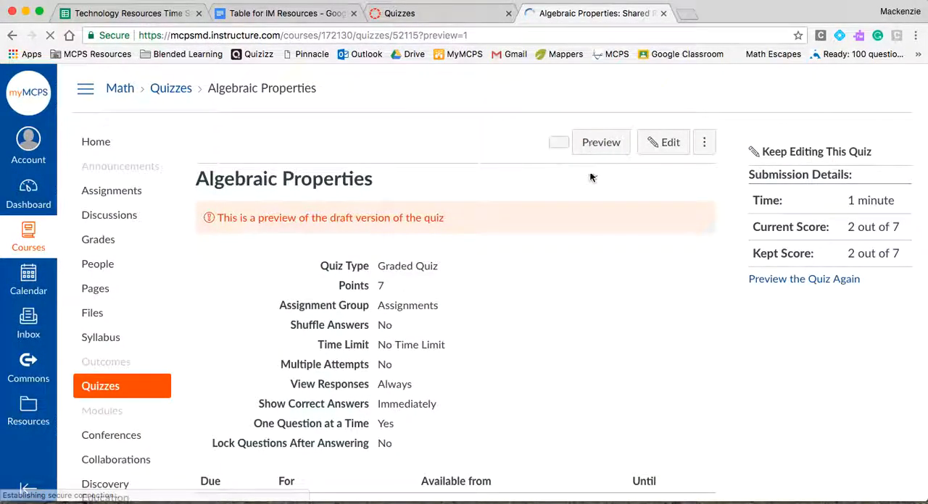
# Review the submitted quiz's score and the graded responses and correct answers for each question
pyautogui.scroll(-8, 604, 324)
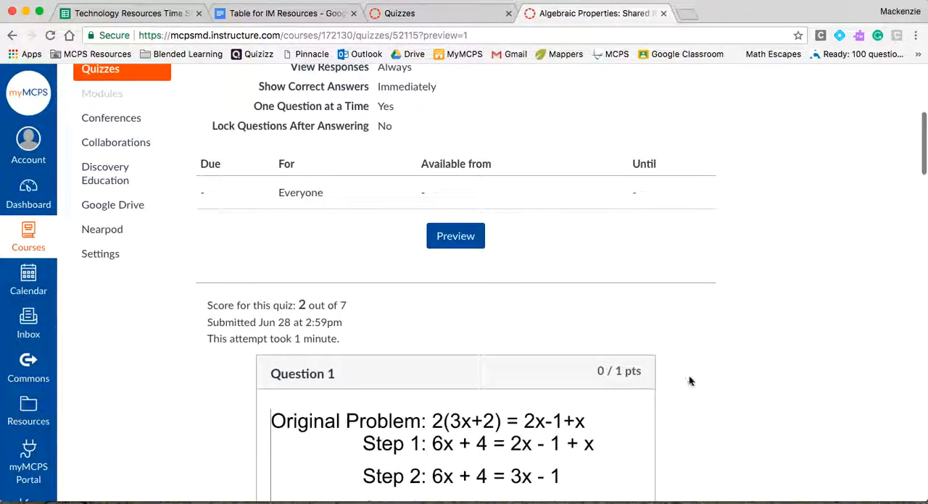
pyautogui.scroll(-10, 690, 378)
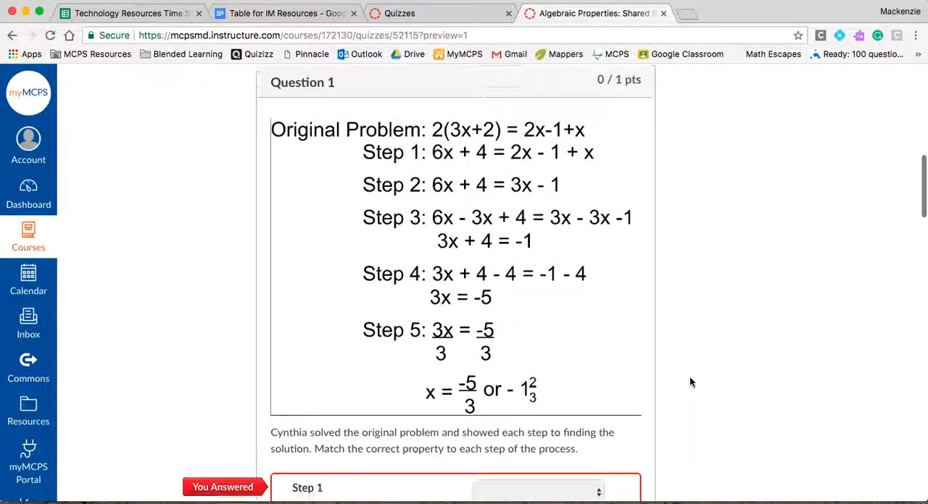
pyautogui.scroll(-15, 689, 382)
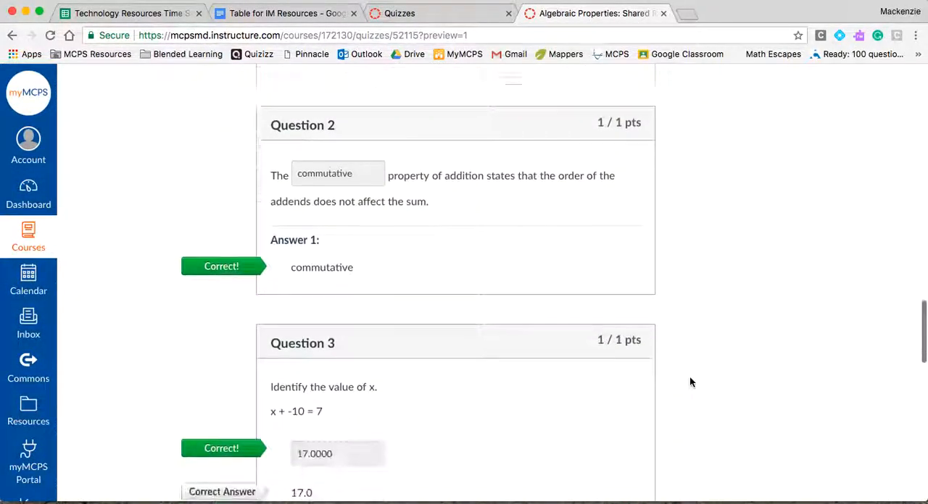
pyautogui.scroll(-15, 689, 382)
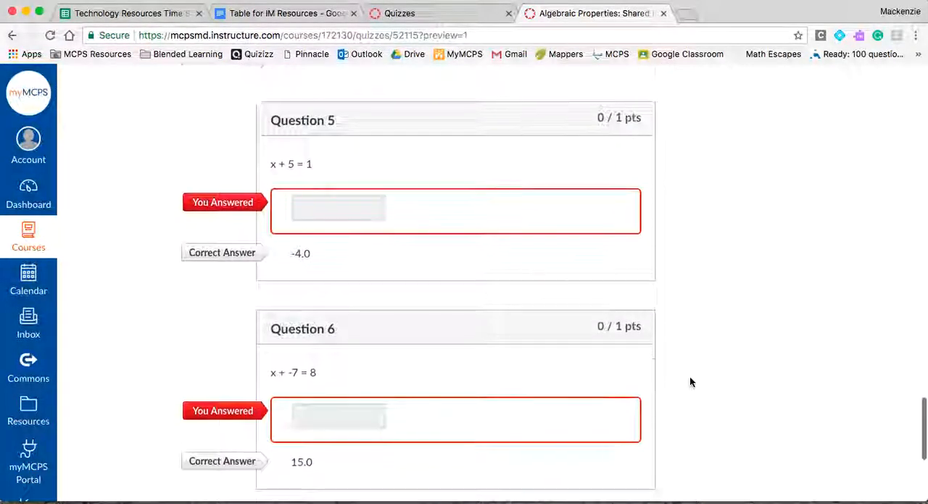
# Reopen the Algebraic Properties quiz for editing and show its list of questions
pyautogui.scroll(20, 690, 382)
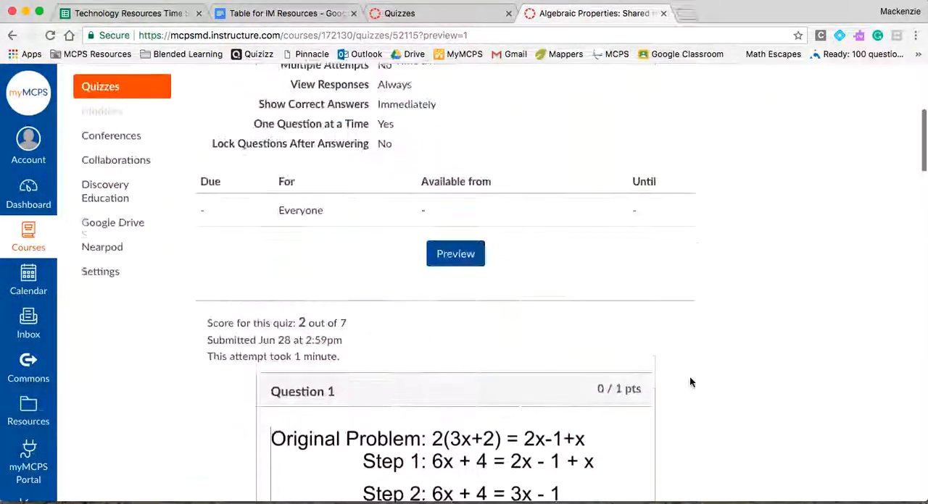
pyautogui.scroll(2, 689, 378)
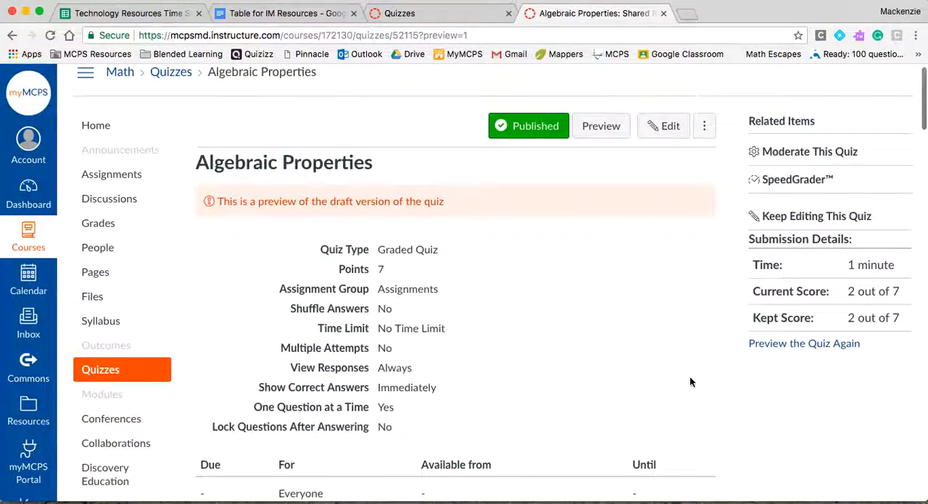
pyautogui.click(674, 128)
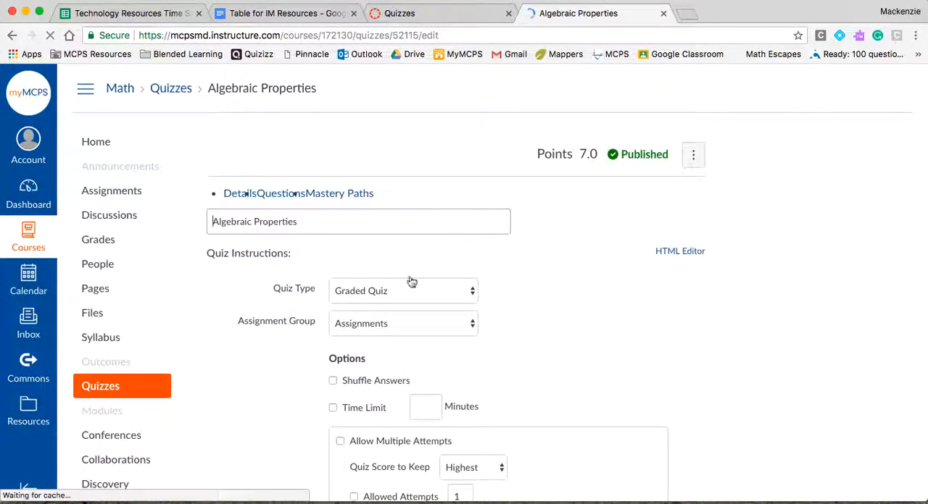
pyautogui.click(298, 199)
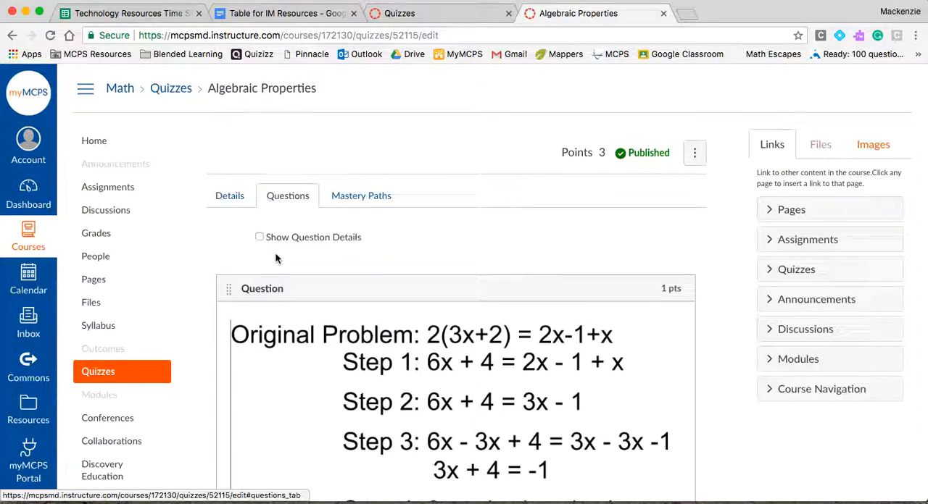
# Open the first matching question for editing and examine the available question types, then close the list without choosing one
pyautogui.scroll(-1, 645, 284)
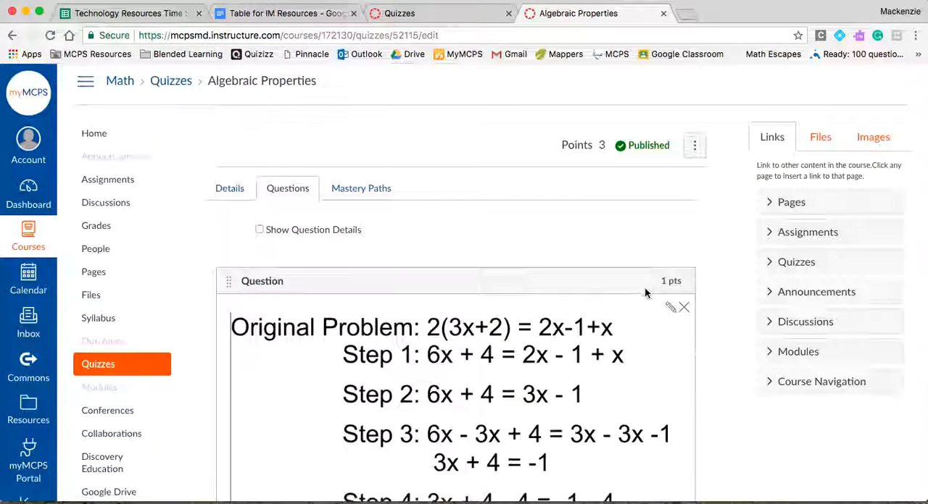
pyautogui.click(671, 310)
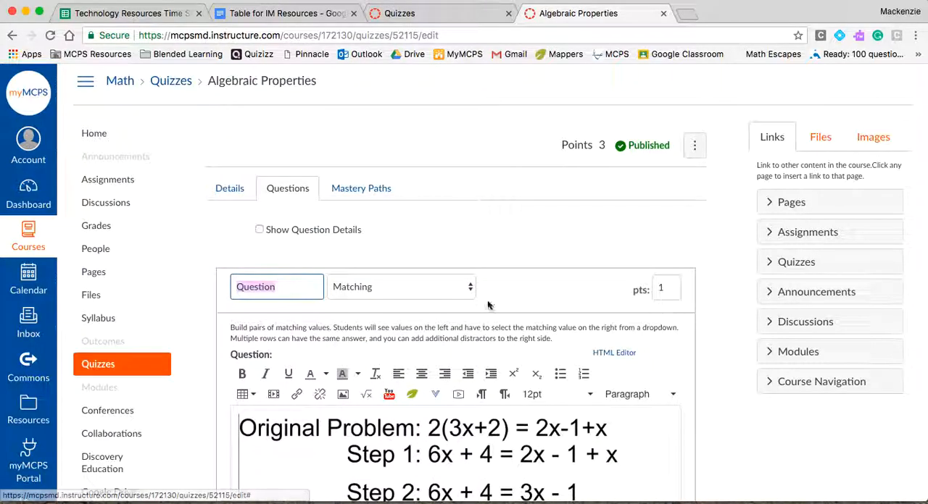
pyautogui.click(422, 292)
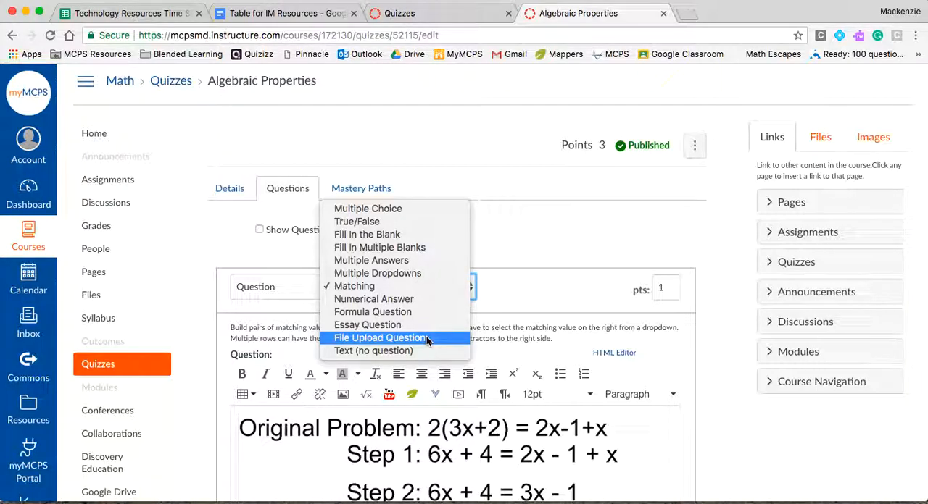
pyautogui.click(544, 302)
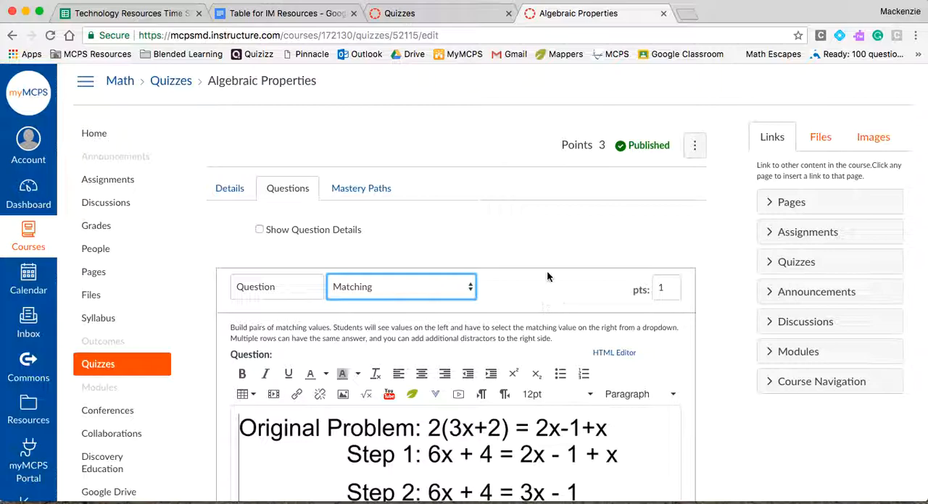